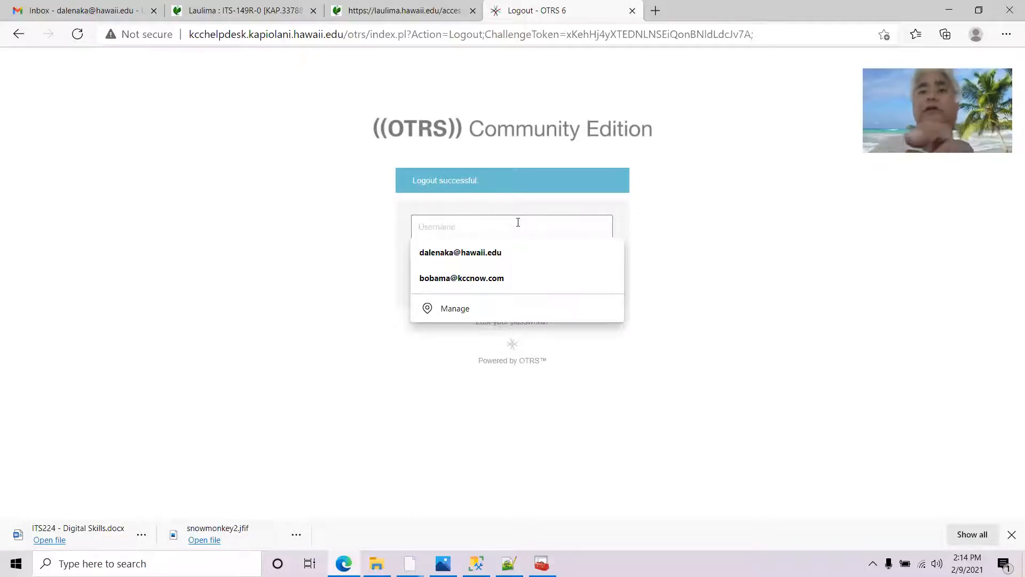
Sign in to OTRS with the account username and password
type("dalenaka")
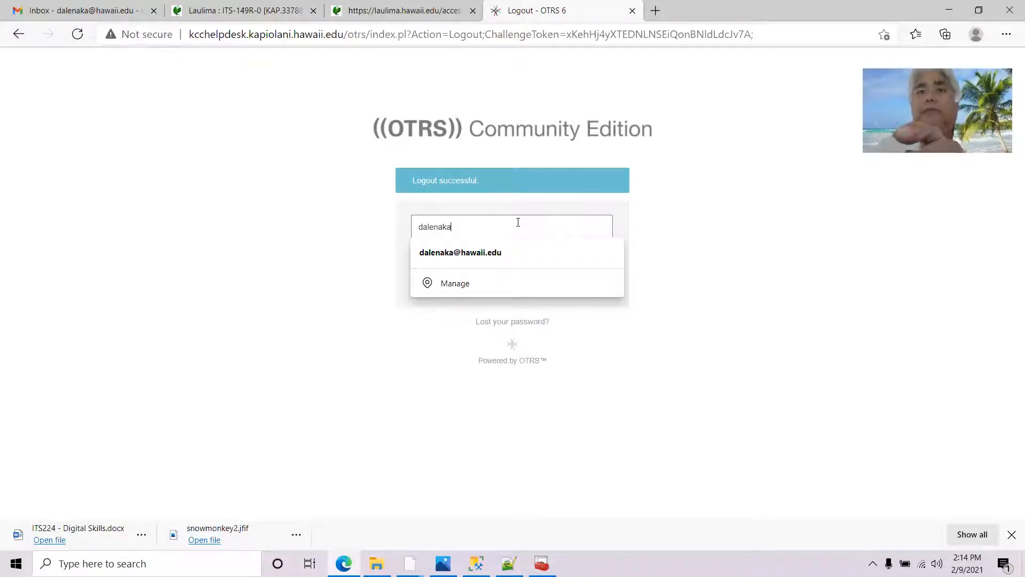
key("Tab")
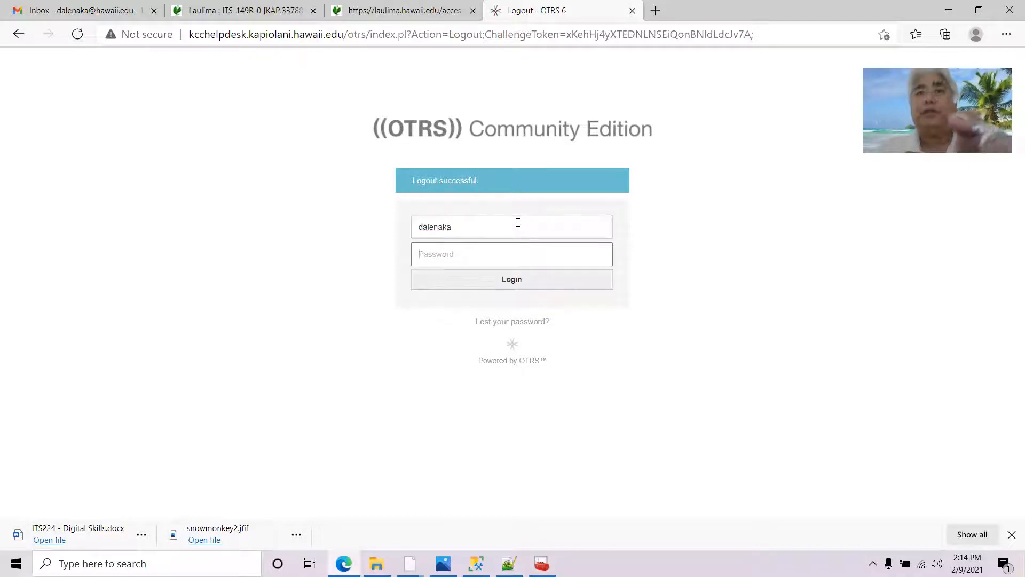
type("••••••••")
key("Return")
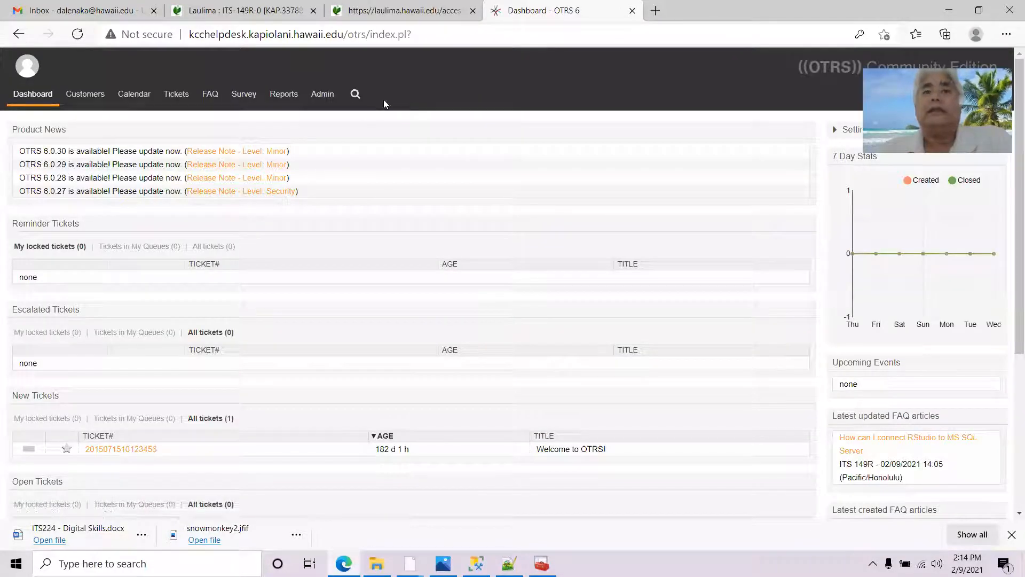
Open FAQ 540047 'How can I connect RStudio to MS SQL Server' from the ITS 149R category in FAQ Explorer
left_click(209, 98)
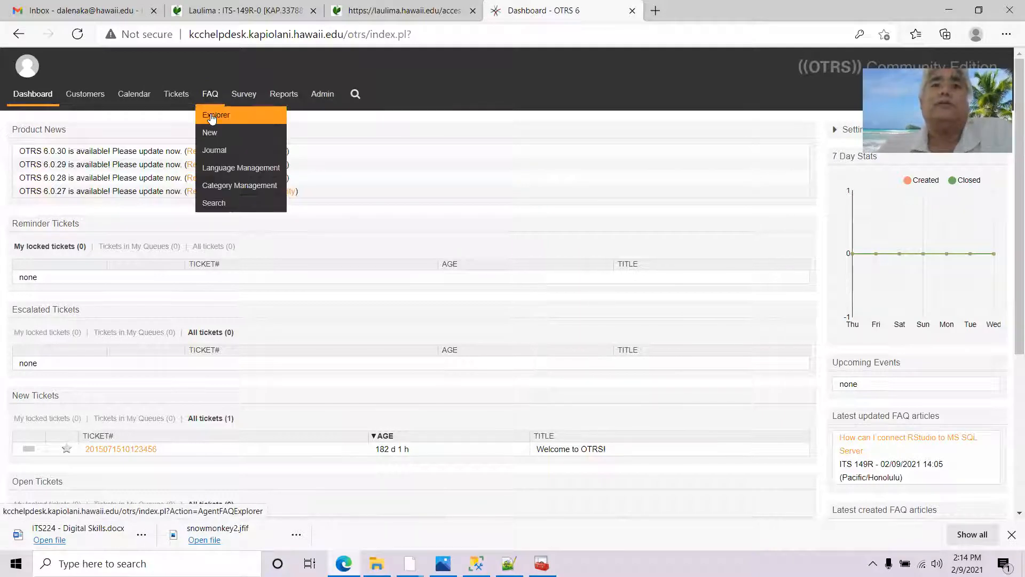
left_click(211, 114)
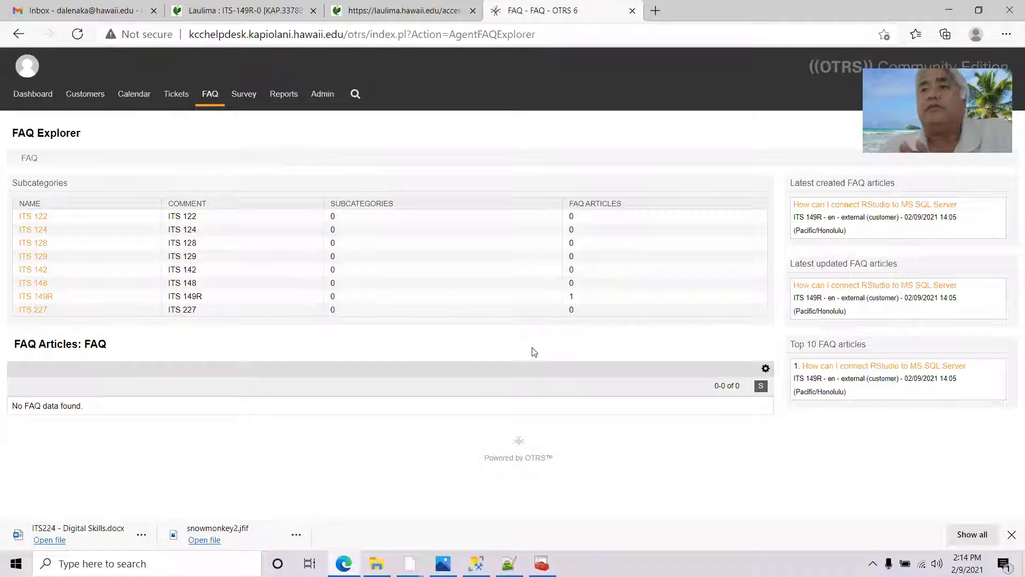
left_click(45, 298)
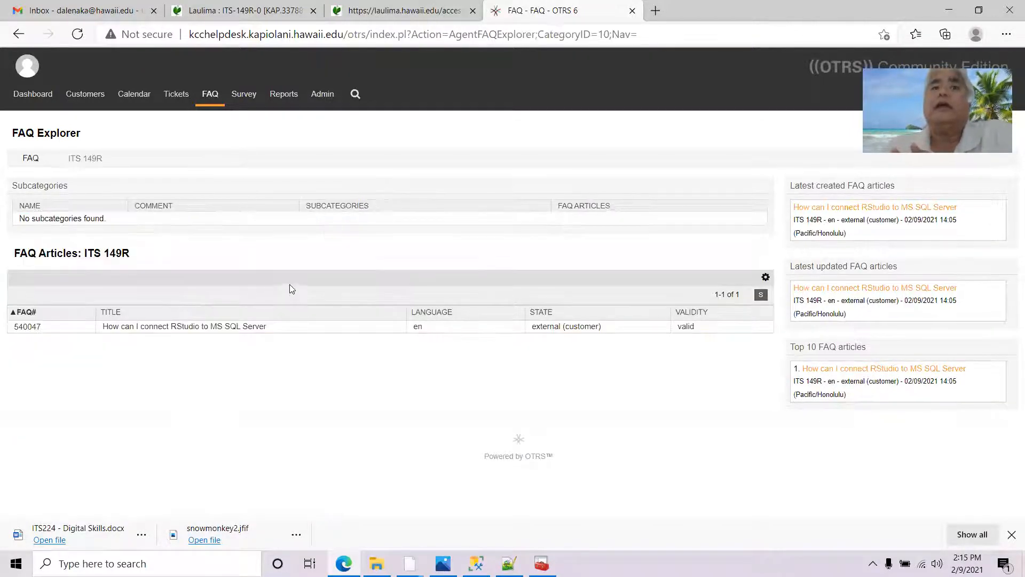
left_click(40, 327)
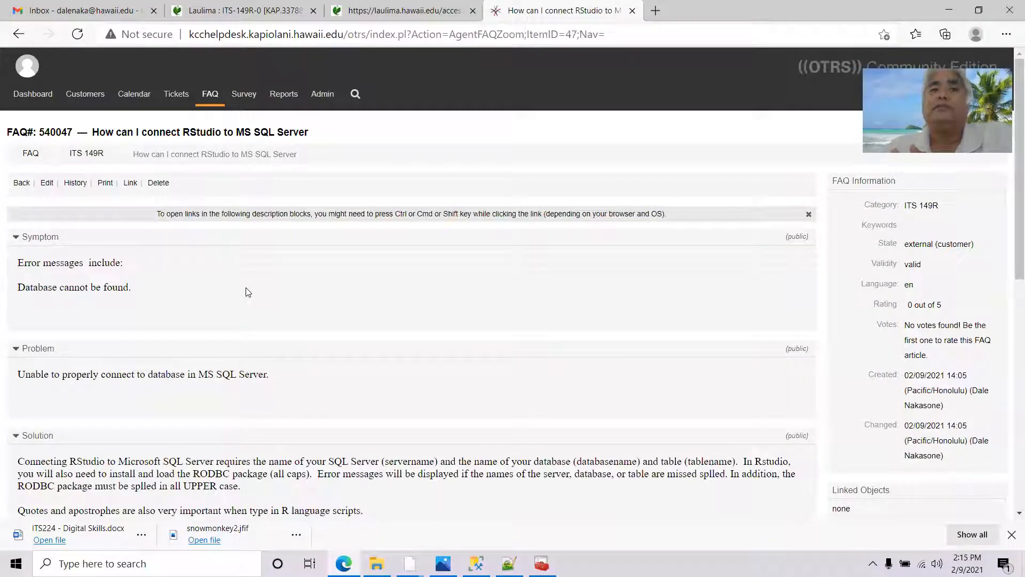
Scroll through the article to review its five-step RODBC solution
scroll(248, 292, "down", 6)
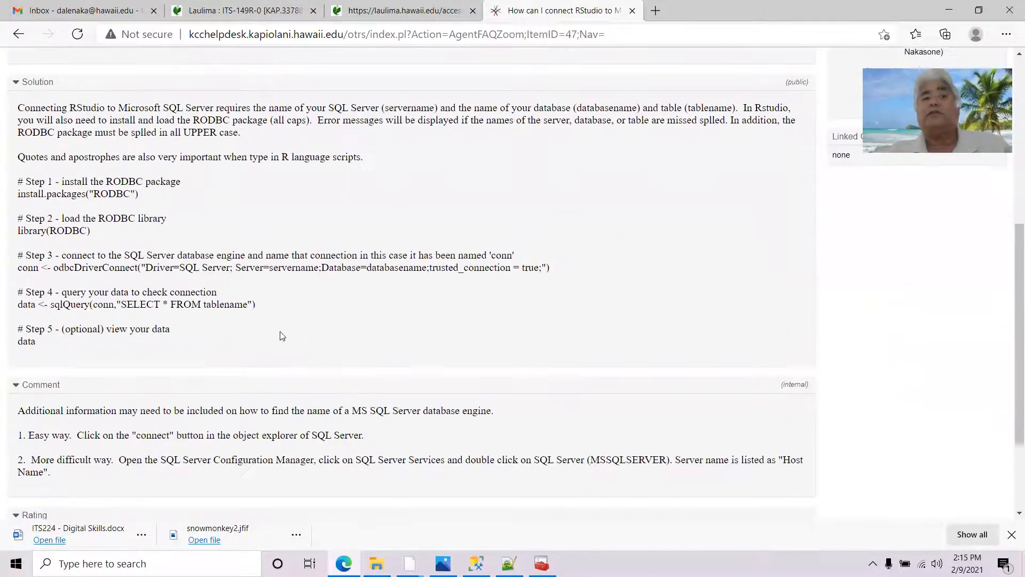
scroll(302, 344, "down", 2)
scroll(301, 315, "up", 8)
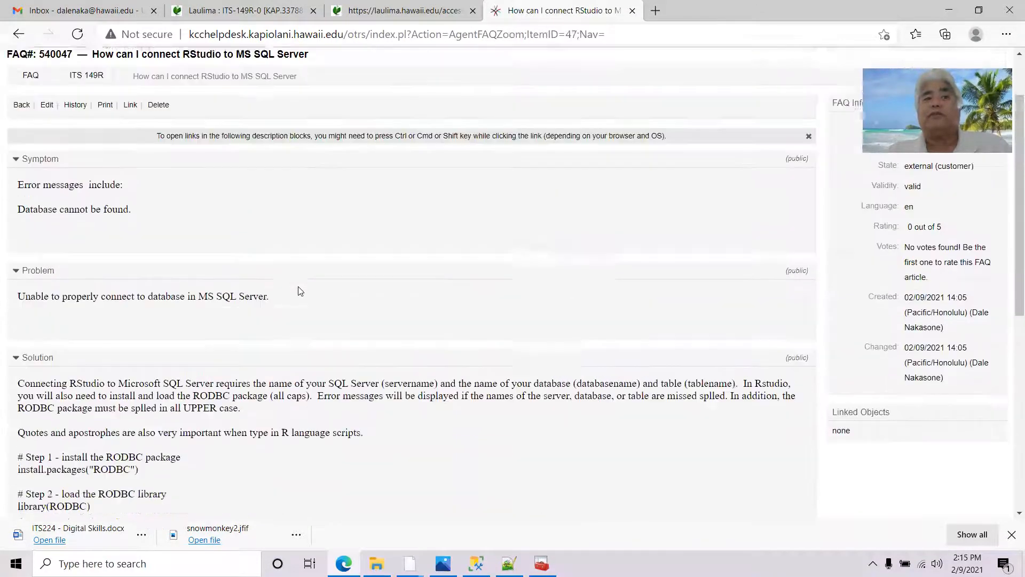
scroll(302, 279, "down", 6)
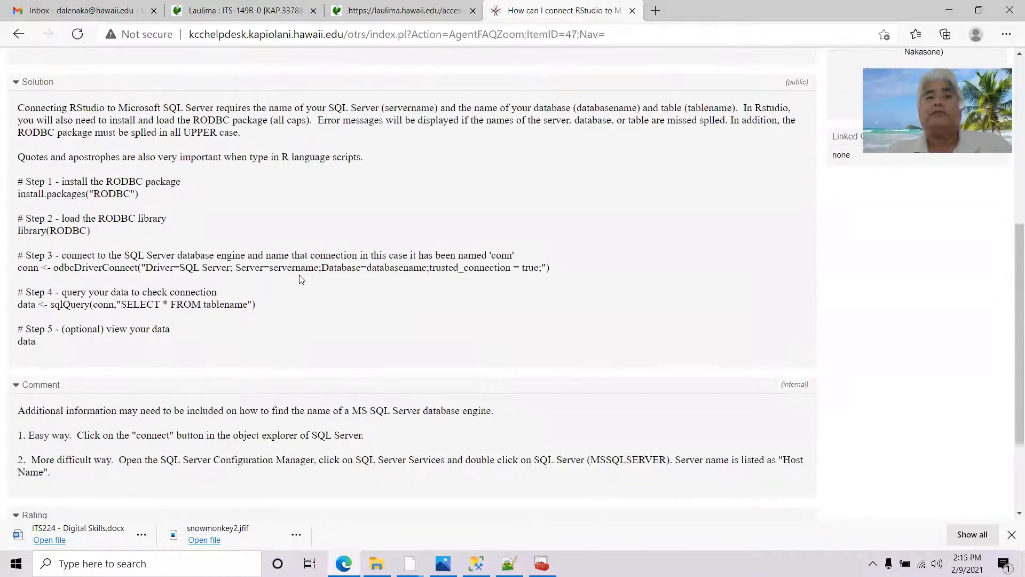
scroll(302, 278, "up", 5)
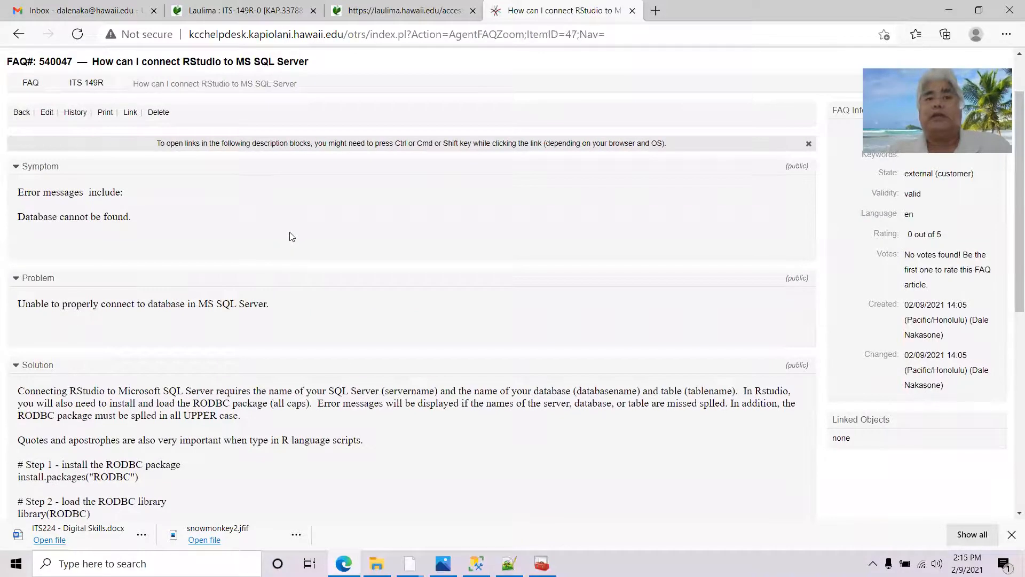
scroll(290, 235, "down", 5)
scroll(291, 238, "up", 5)
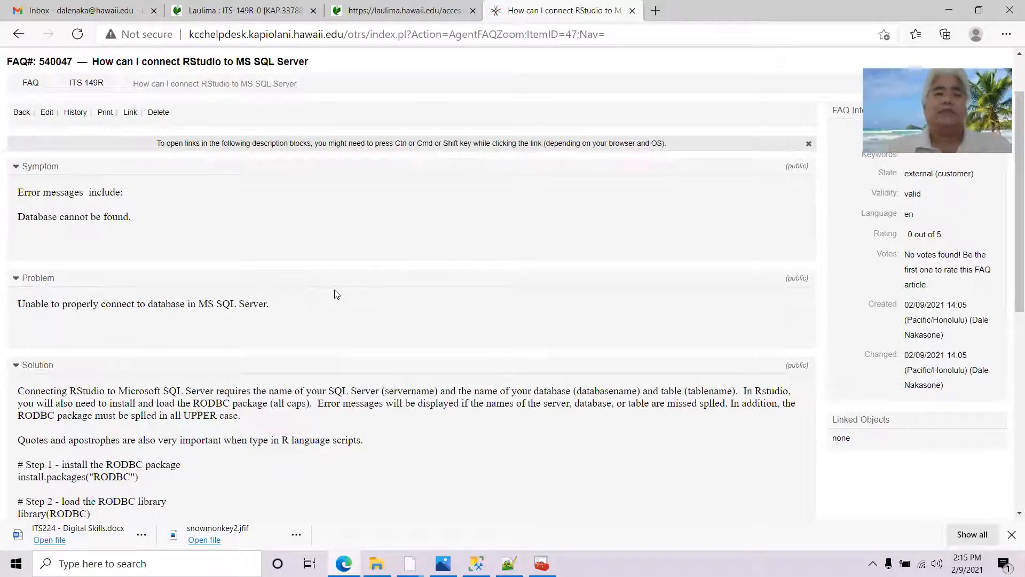
scroll(337, 238, "down", 3)
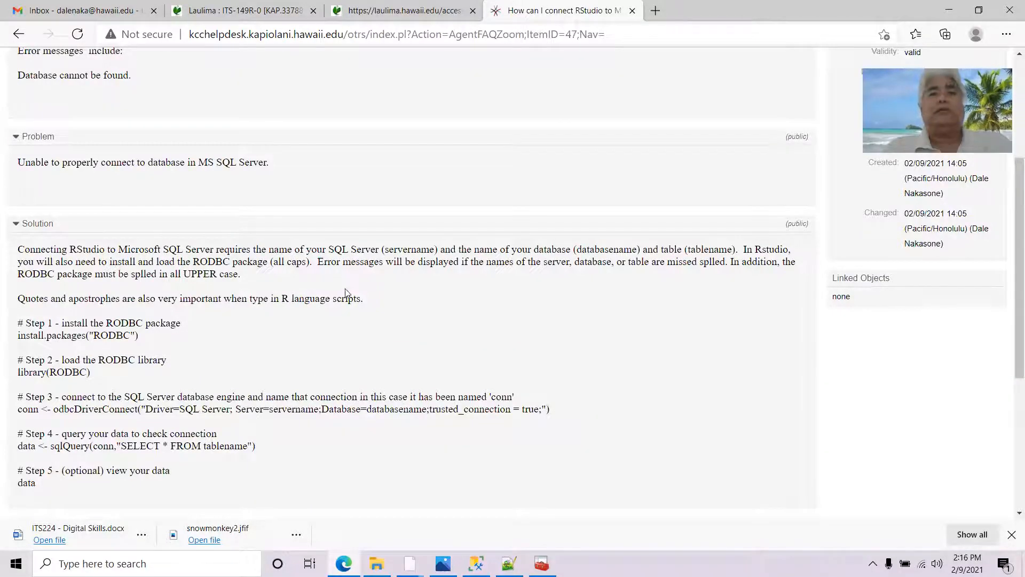
scroll(653, 353, "up", 3)
scroll(604, 441, "up", 2)
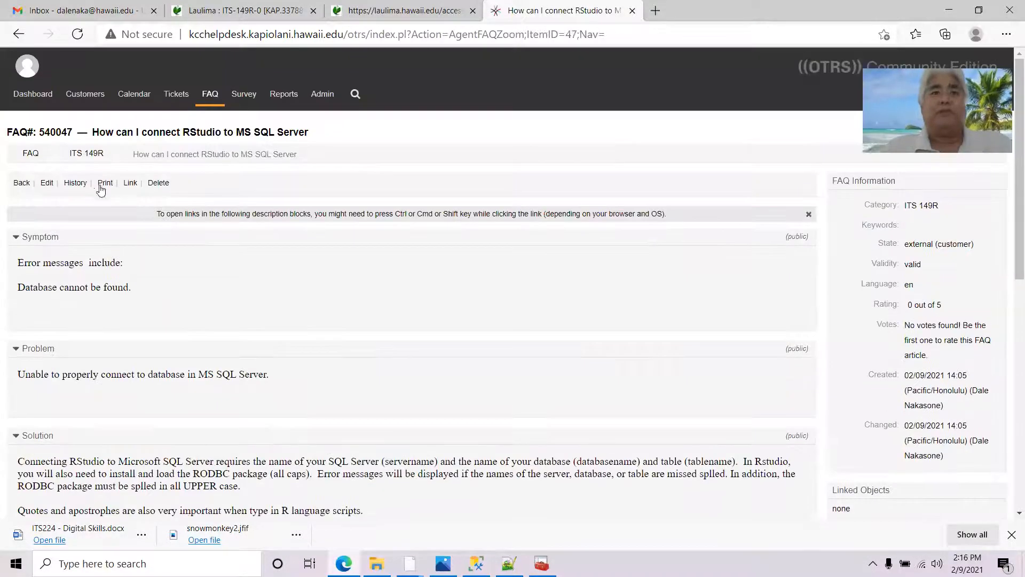
Correct 'missed splled' to 'misspelled' in the Solution text
scroll(406, 368, "down", 10)
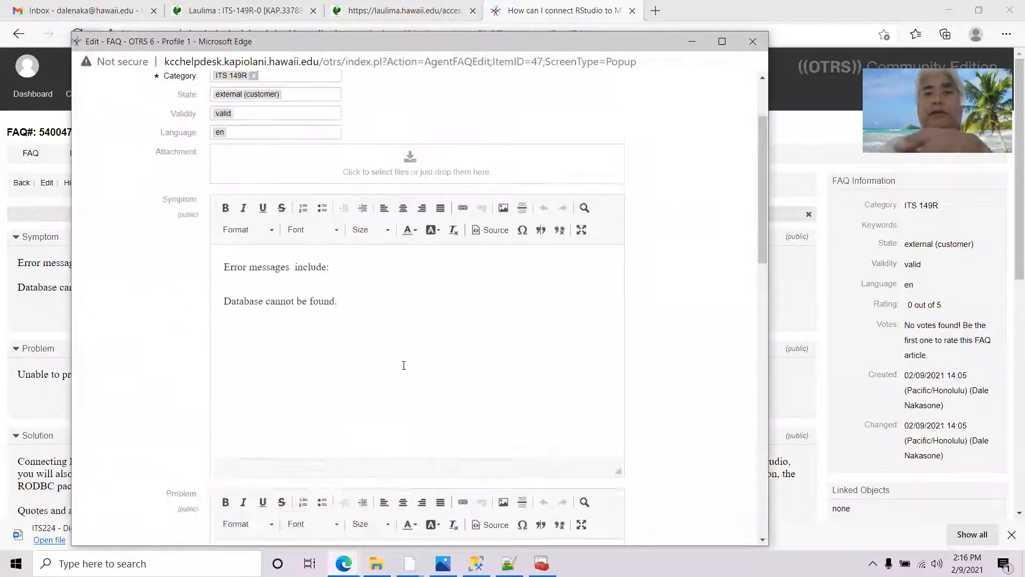
scroll(419, 385, "down", 2)
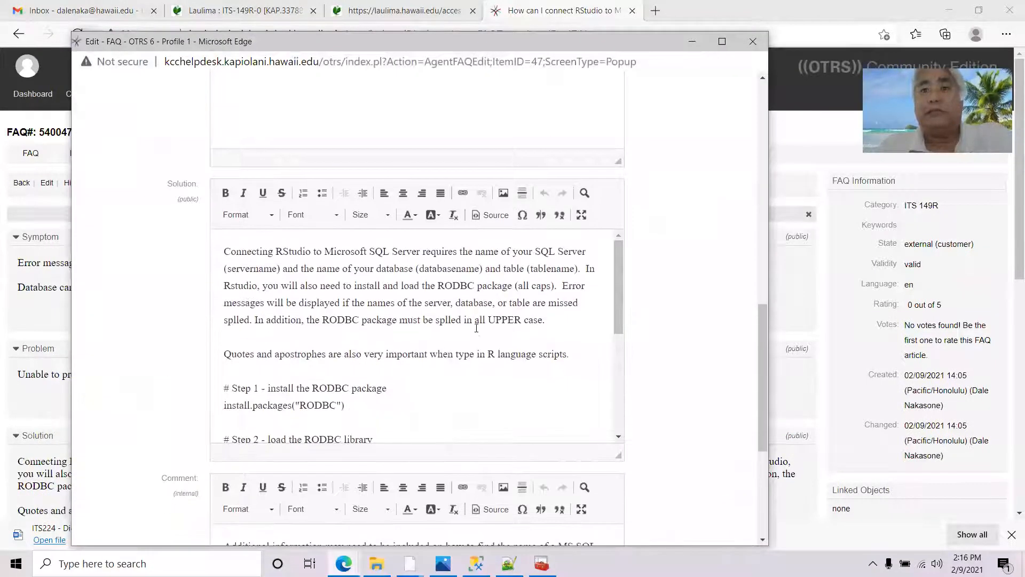
left_click(454, 354)
left_click(408, 320)
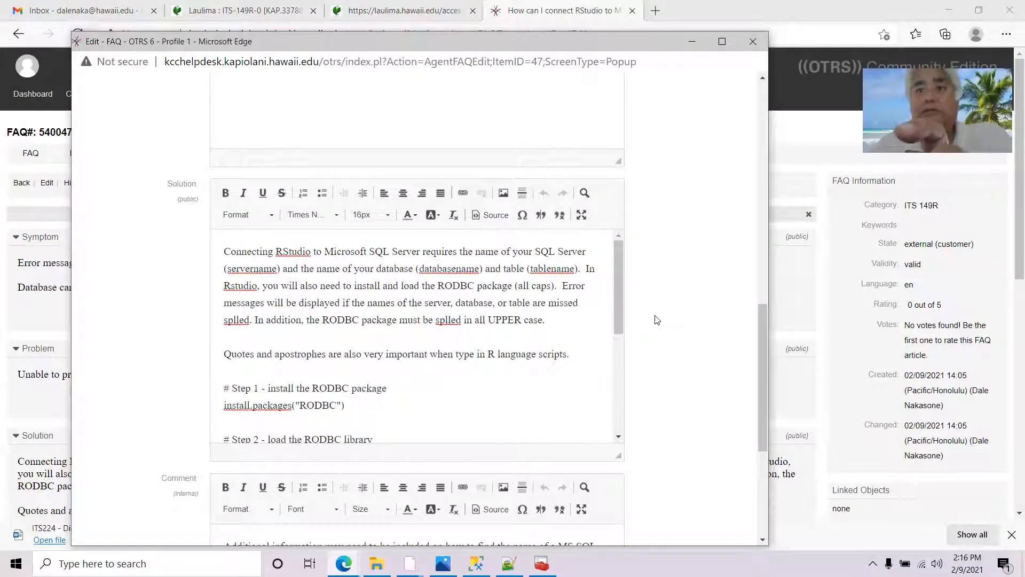
type("pell")
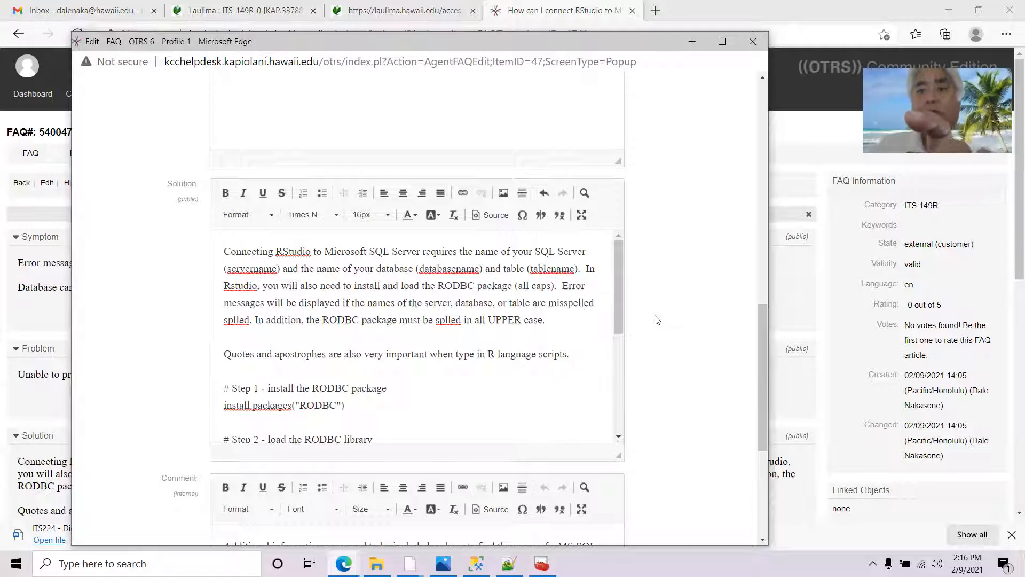
left_click(595, 307)
key("Delete")
key("Delete")
key("Delete")
key("Delete")
key("Delete")
key("Delete")
key("Delete")
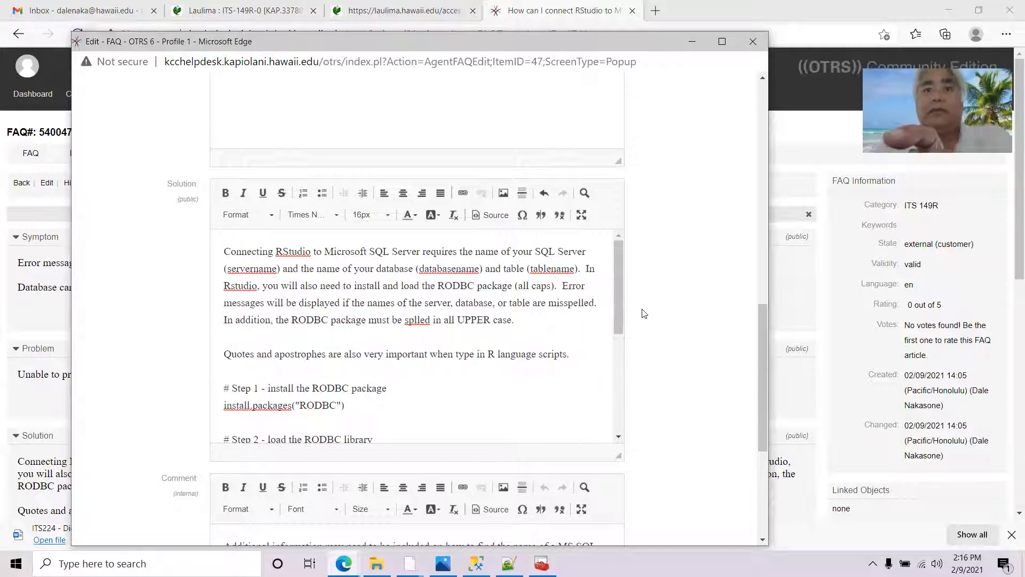
Change 'splled' to 'spelled' and update the FAQ article
left_click(413, 320)
key("BackSpace")
type("e")
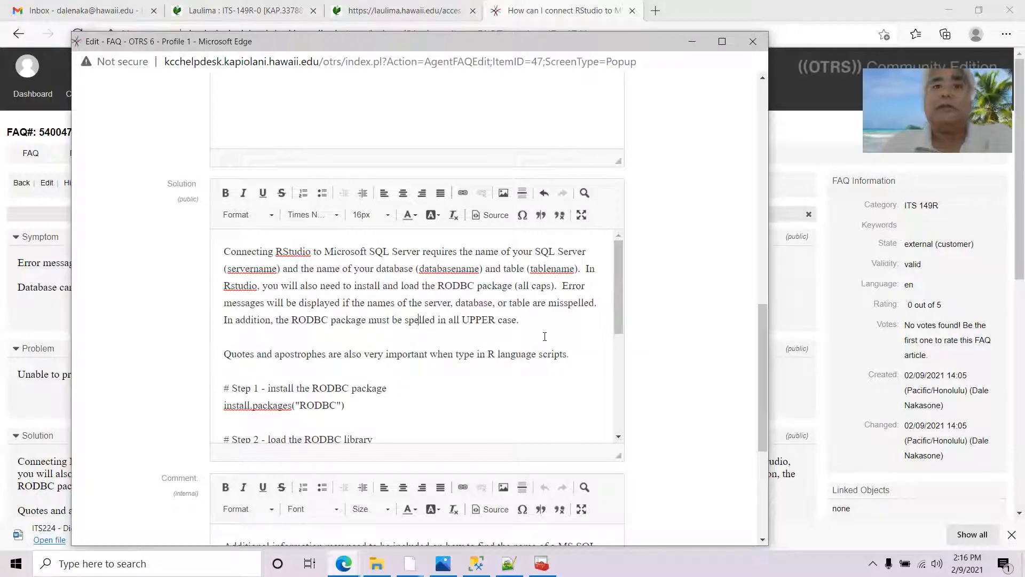
scroll(544, 337, "down", 2)
scroll(695, 369, "down", 5)
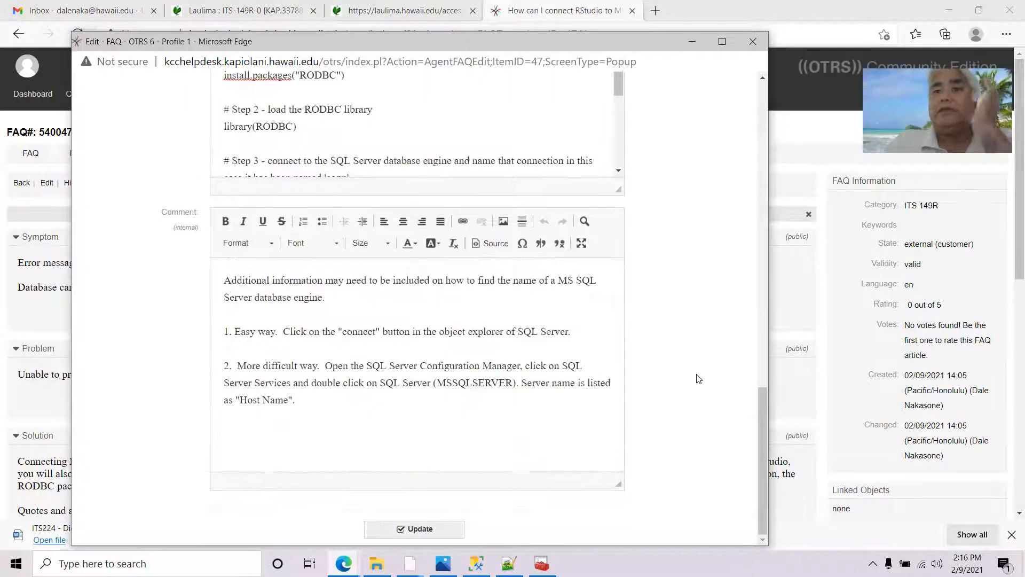
left_click(436, 537)
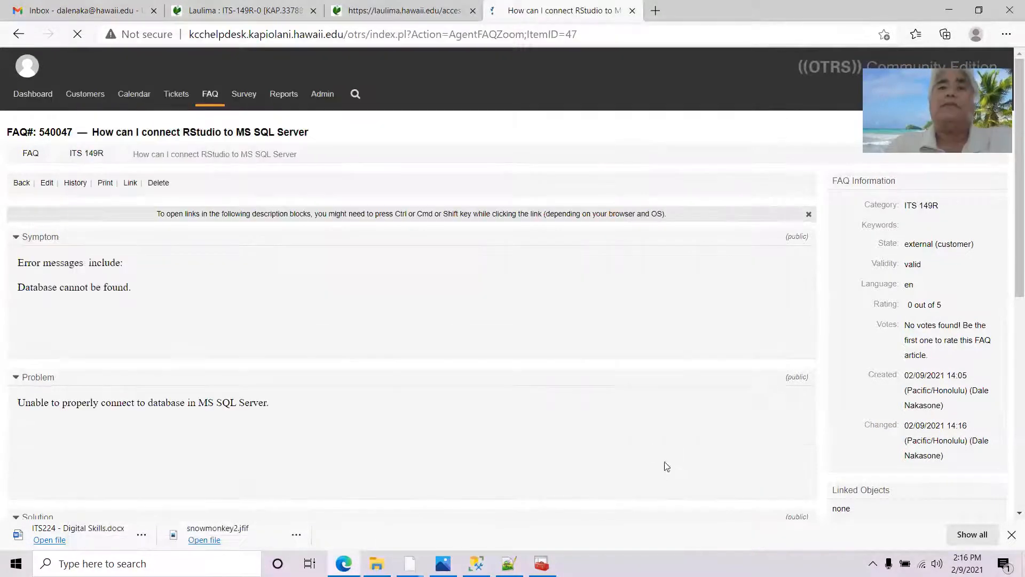
Select and copy the RODBC script Steps 1 through 5 from the Solution
scroll(557, 314, "down", 6)
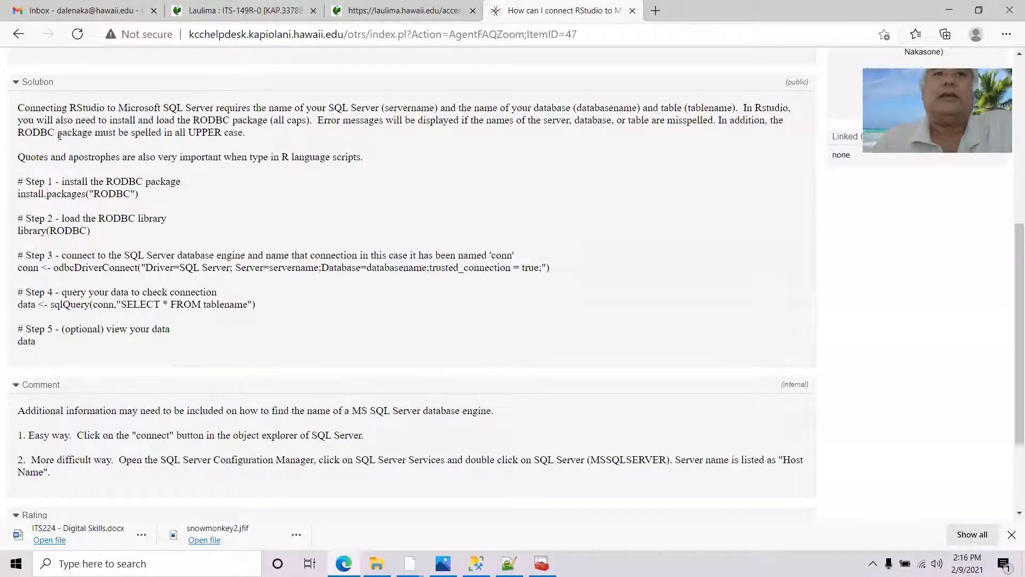
left_click_drag(63, 120, 134, 177)
left_click(141, 173)
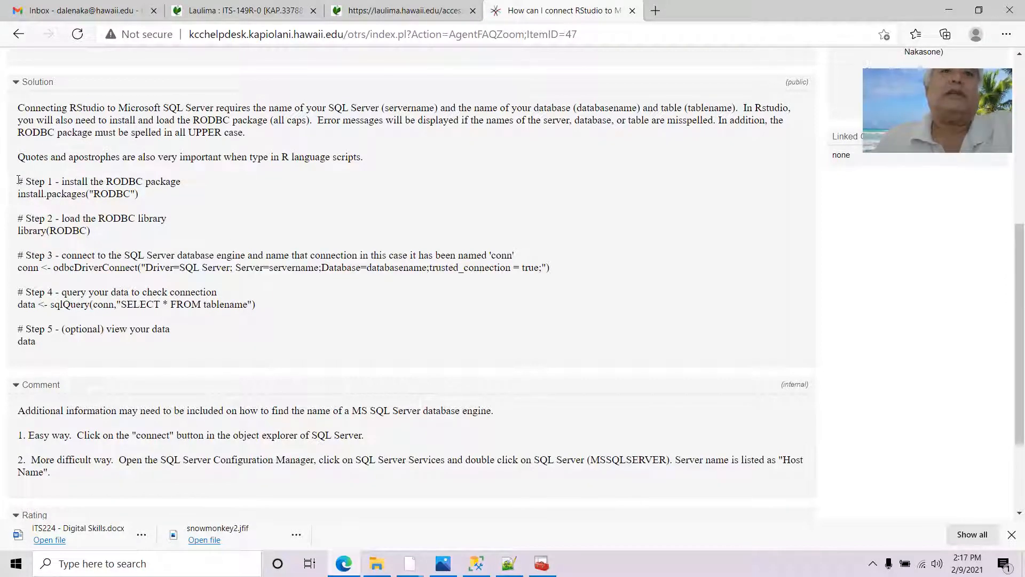
left_click_drag(19, 180, 230, 382)
key("ctrl+c")
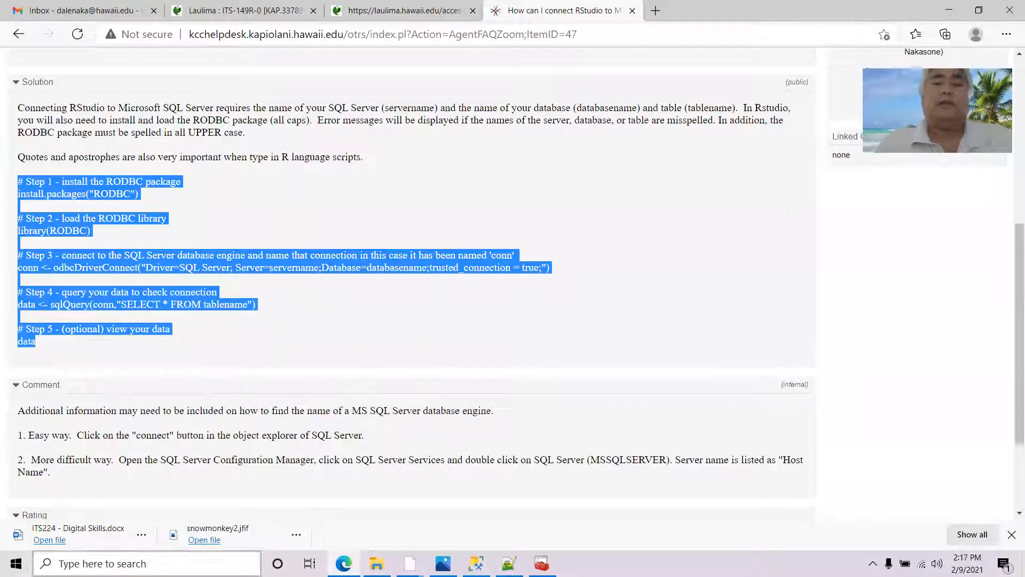
Bring up the Windows Start app list scrolled to the RStudio entries
left_click(16, 563)
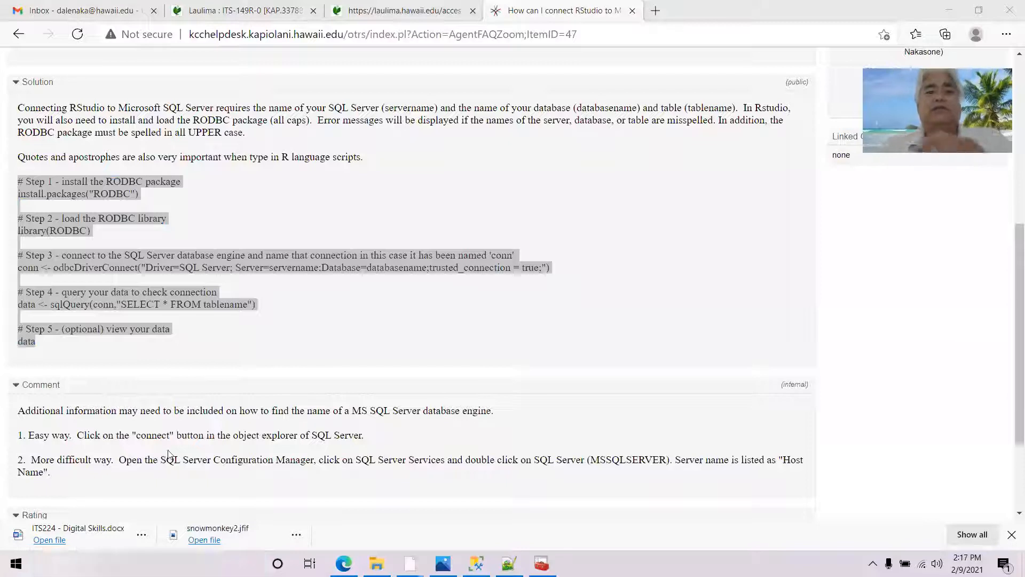
scroll(175, 381, "down", 15)
scroll(175, 363, "down", 10)
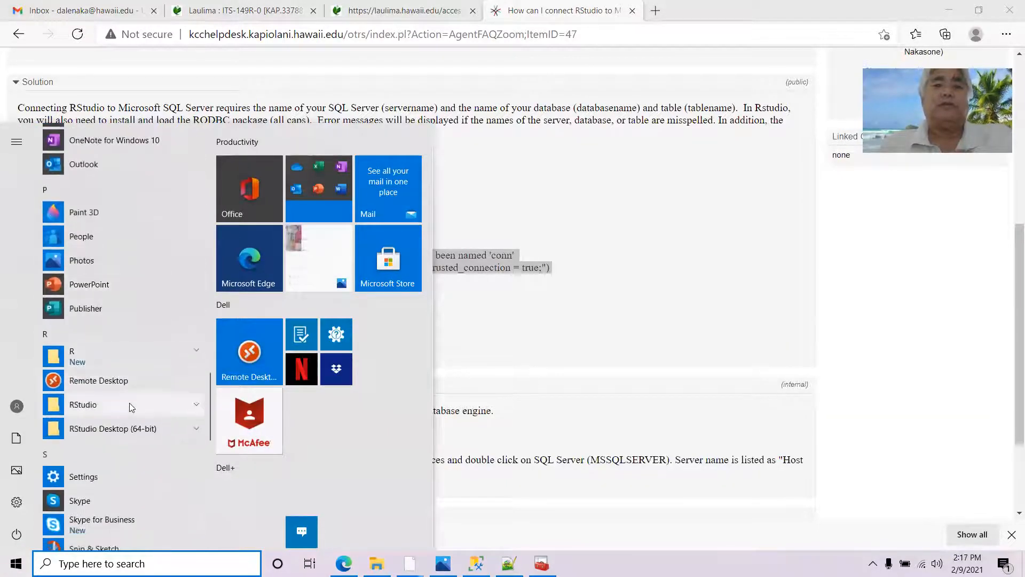
Launch RStudio and run the pasted RODBC script in the console, which fails to connect
left_click(129, 403)
left_click(107, 431)
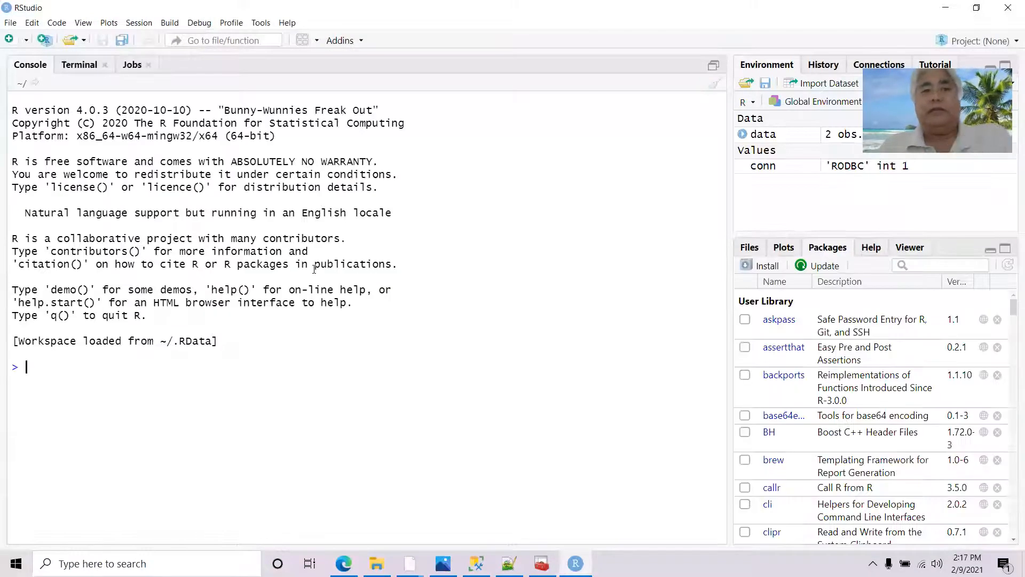
key("ctrl+v")
key("Return")
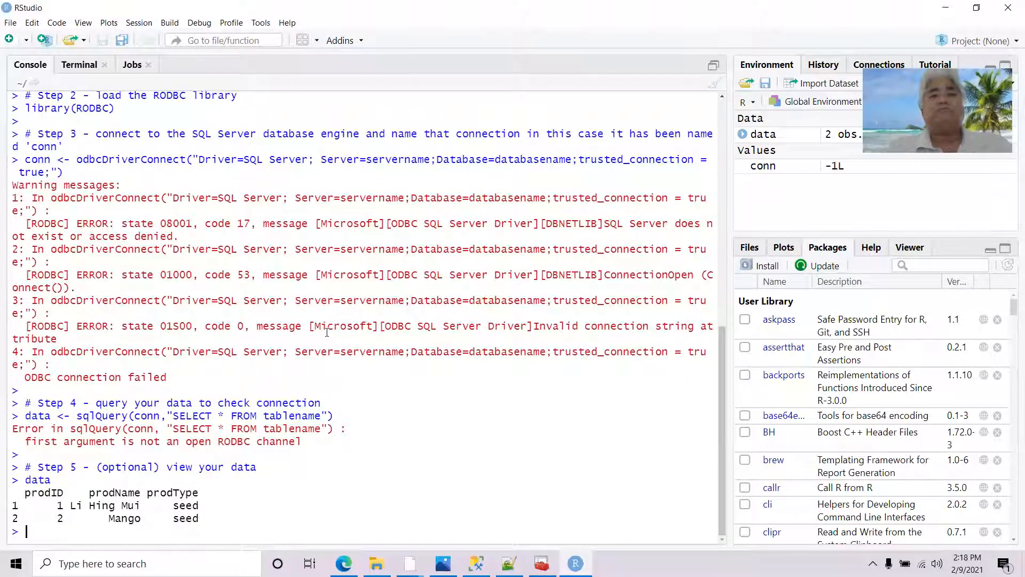
Return to the FAQ article in the browser, scroll to its top, and show the FAQ menu
left_click(344, 563)
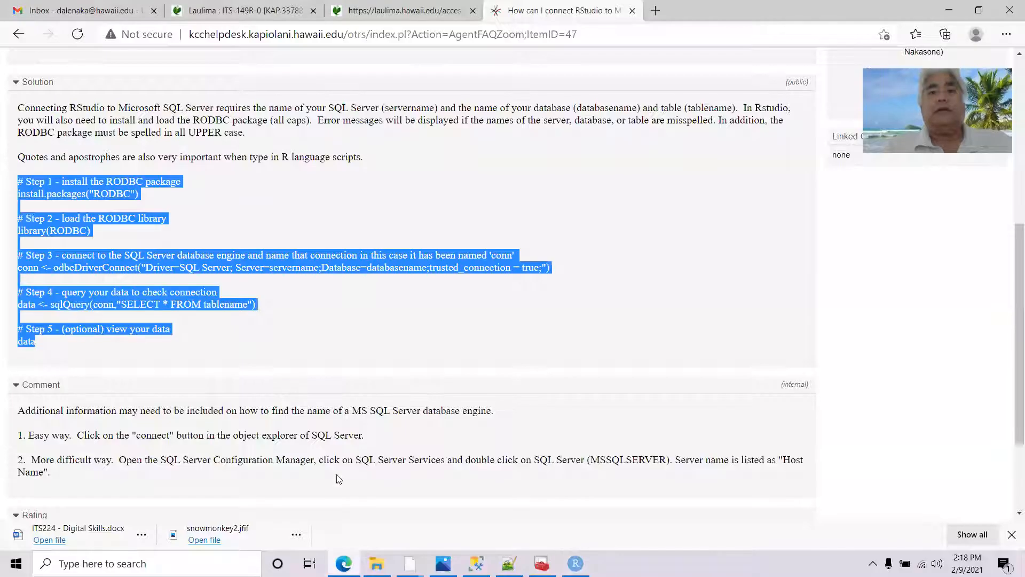
scroll(350, 266, "down", 3)
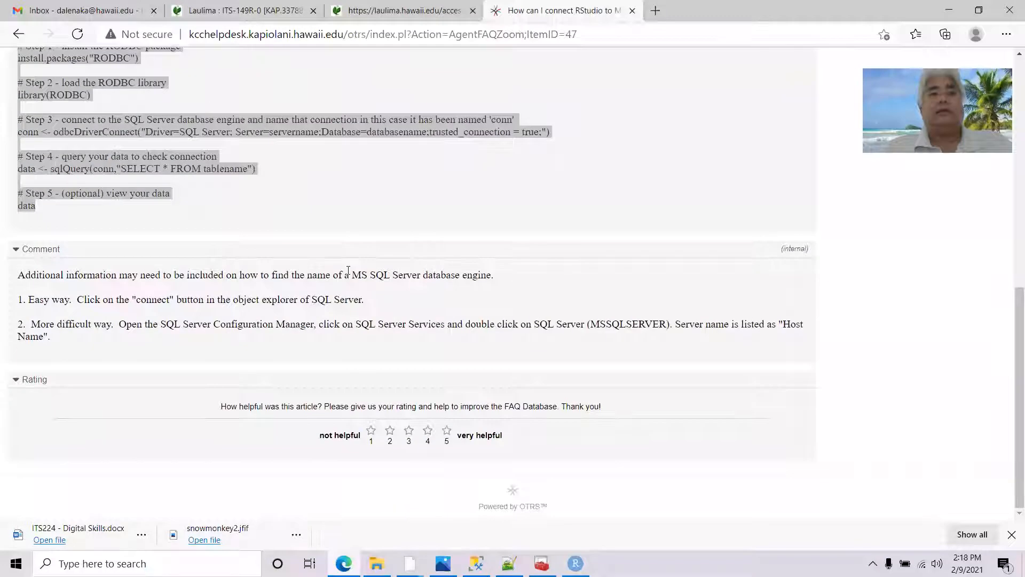
scroll(348, 270, "up", 10)
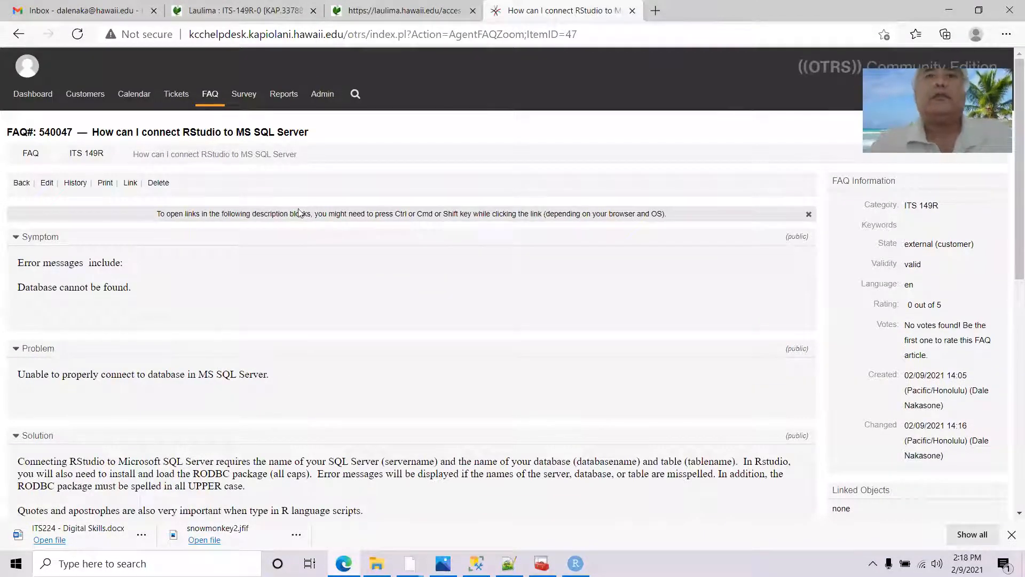
left_click(209, 102)
Start a new FAQ article titled 'How can I connect RStudio to MS SQL Server (2)'
left_click(211, 132)
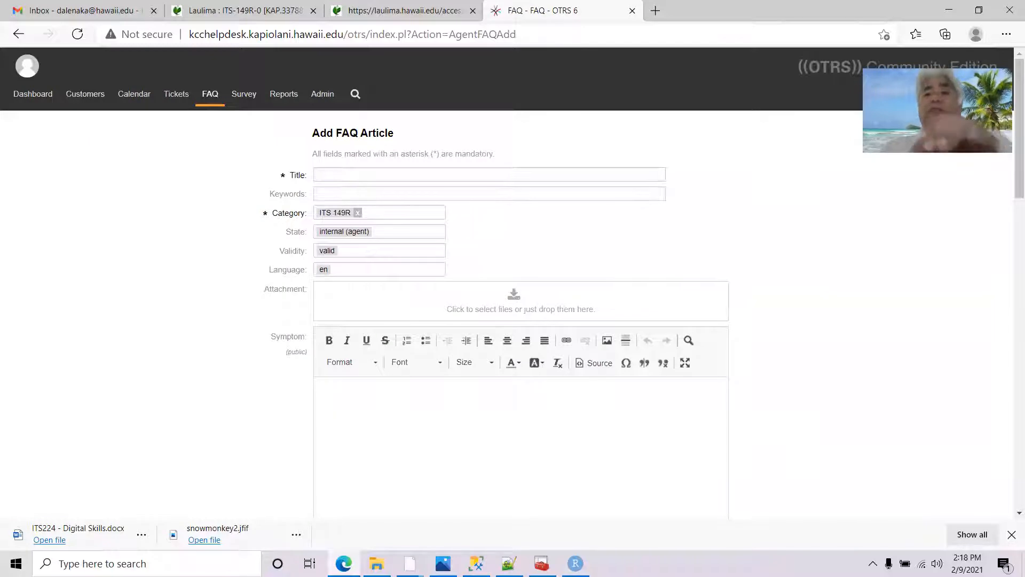
left_click(378, 176)
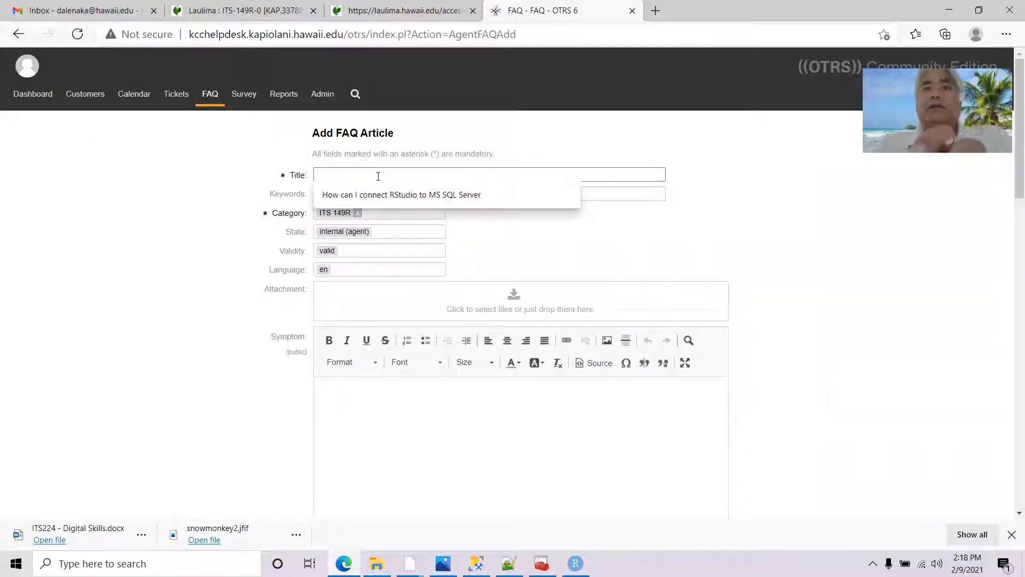
left_click(560, 195)
left_click(385, 169)
type("(2")
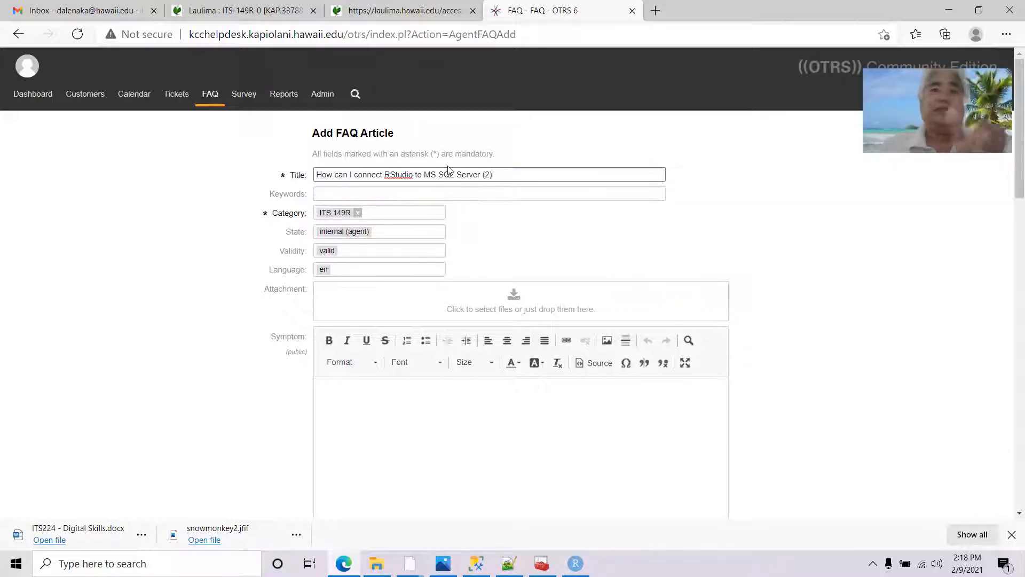
type(")")
Add keywords 'SQL Server RStudio', keep category ITS 149R, and set state to external (customer)
left_click(378, 194)
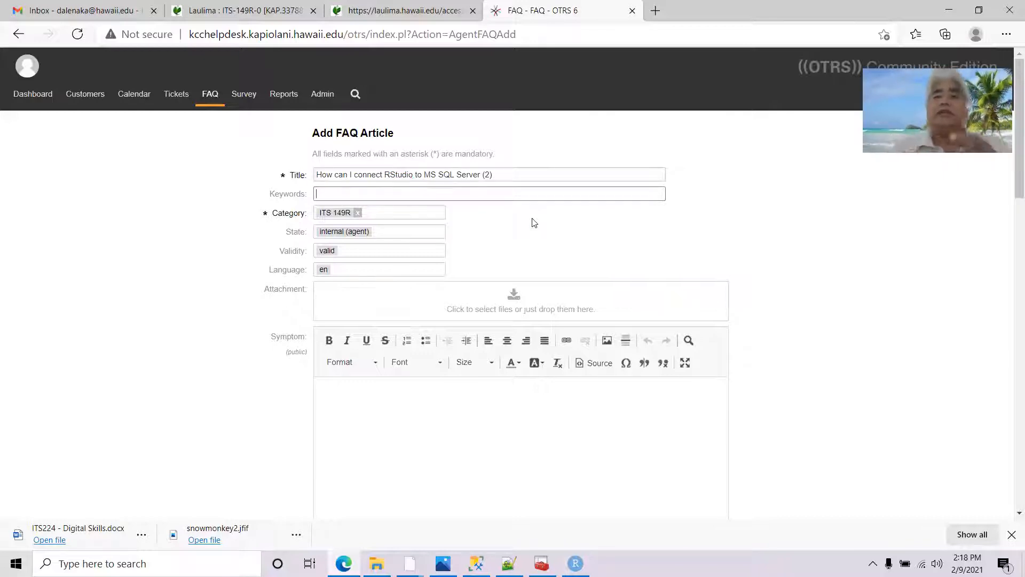
type("SQL Server")
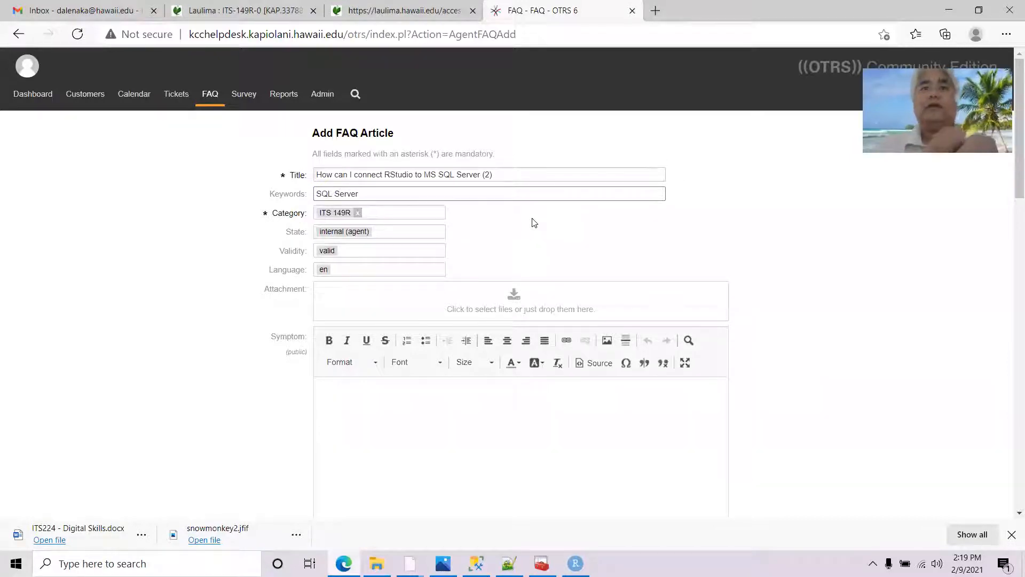
type(" RS")
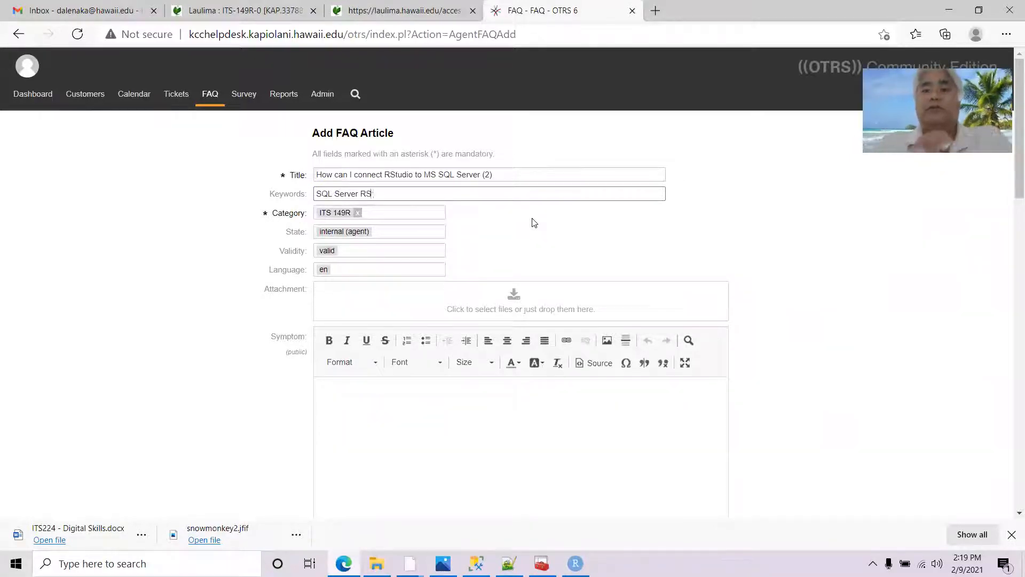
type("tudio")
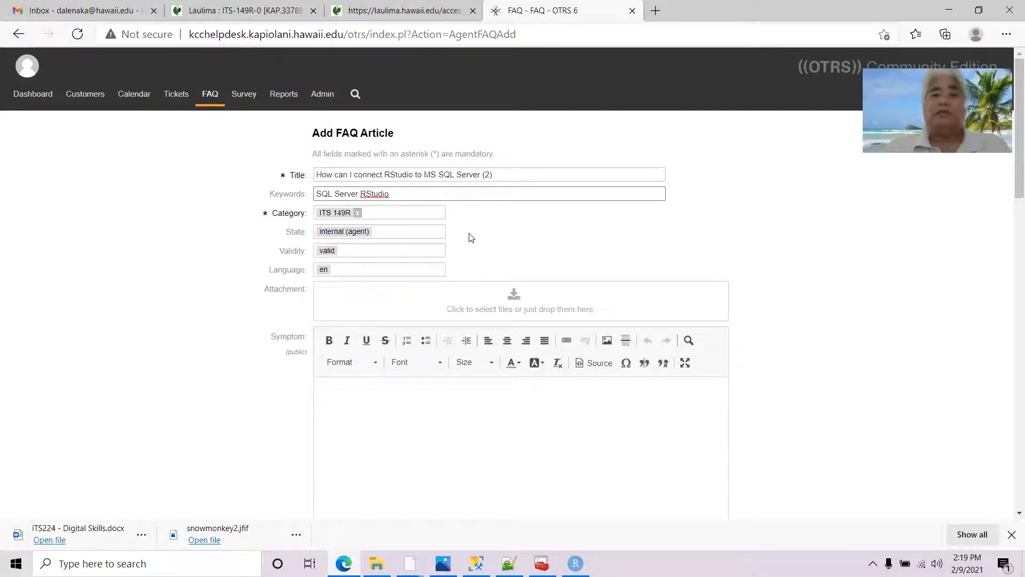
left_click(416, 215)
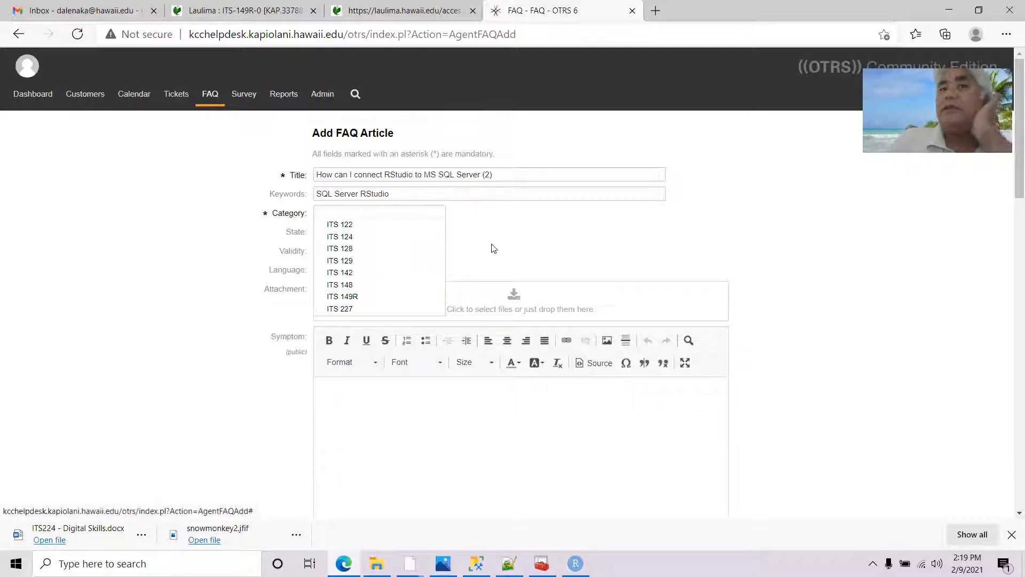
left_click(368, 296)
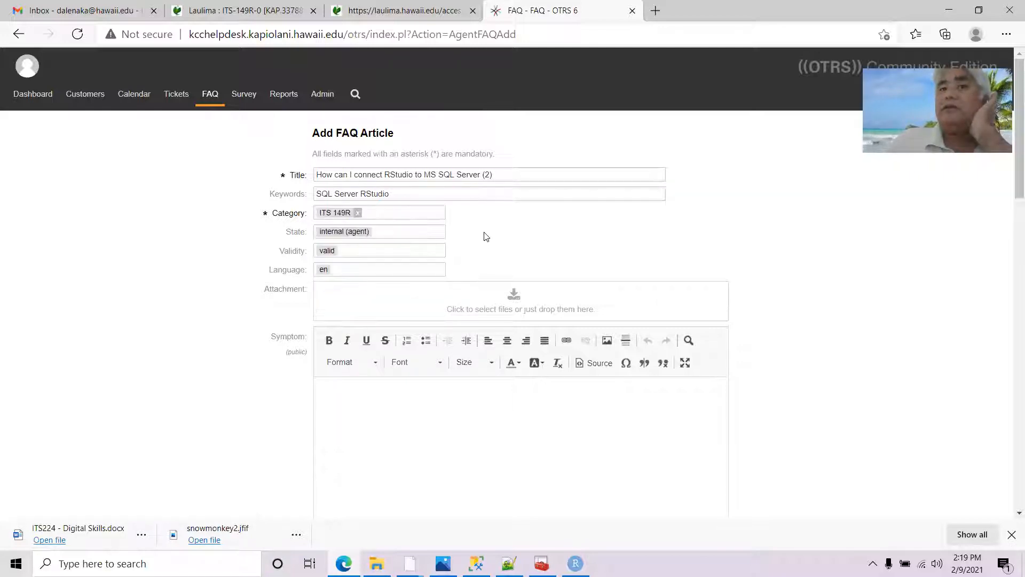
left_click(428, 233)
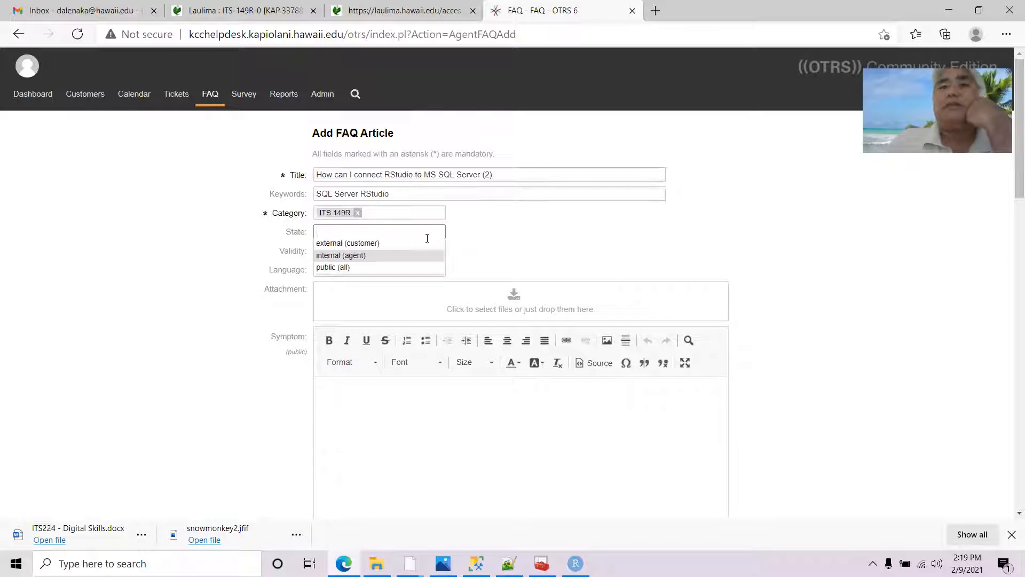
left_click(417, 243)
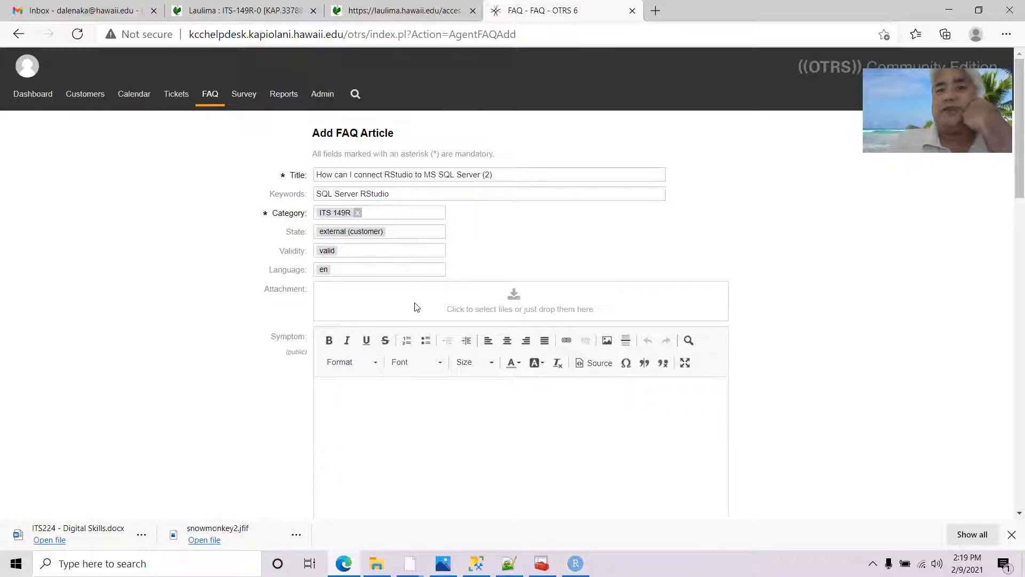
scroll(415, 307, "down", 1)
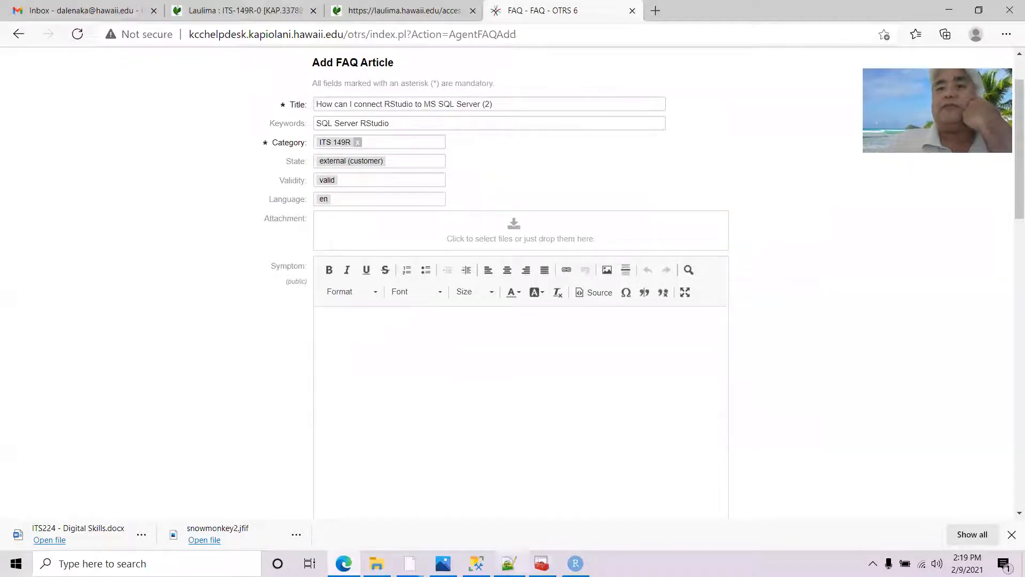
Write 'Error Messages' and 'Warning' as the Symptom text
mouse_move(508, 564)
left_click(463, 388)
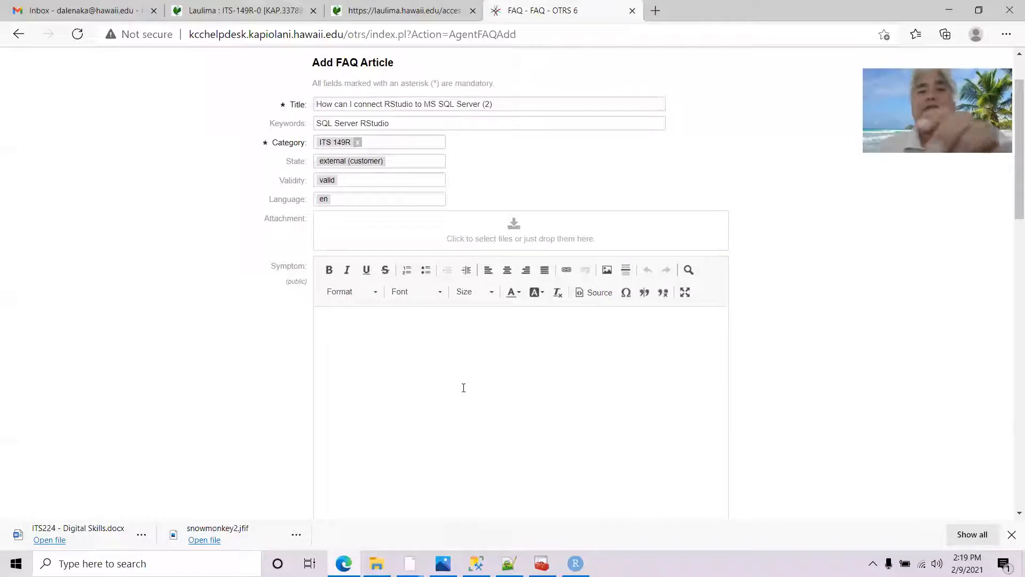
type("Error")
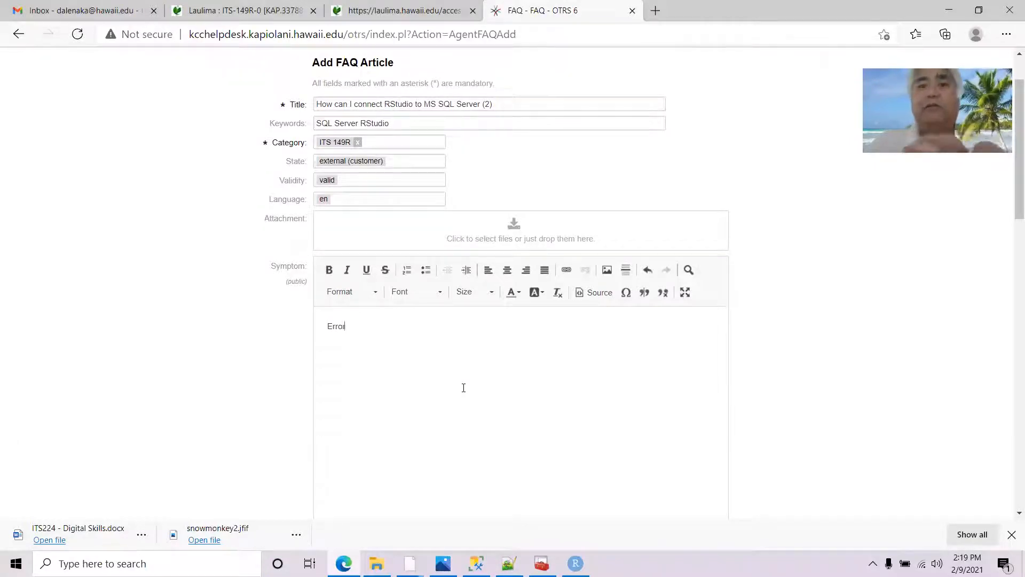
type(" Messgae")
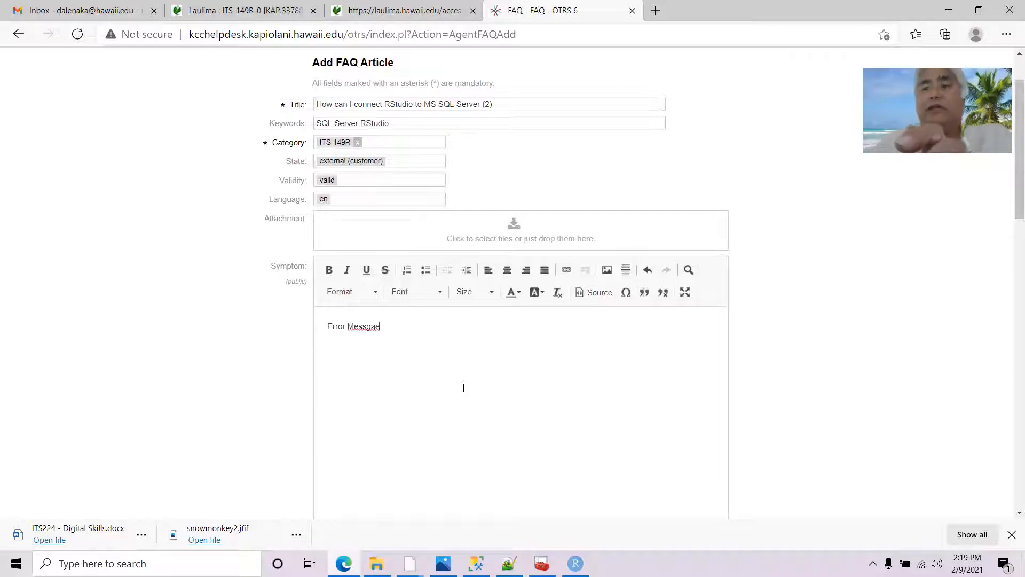
key("BackSpace")
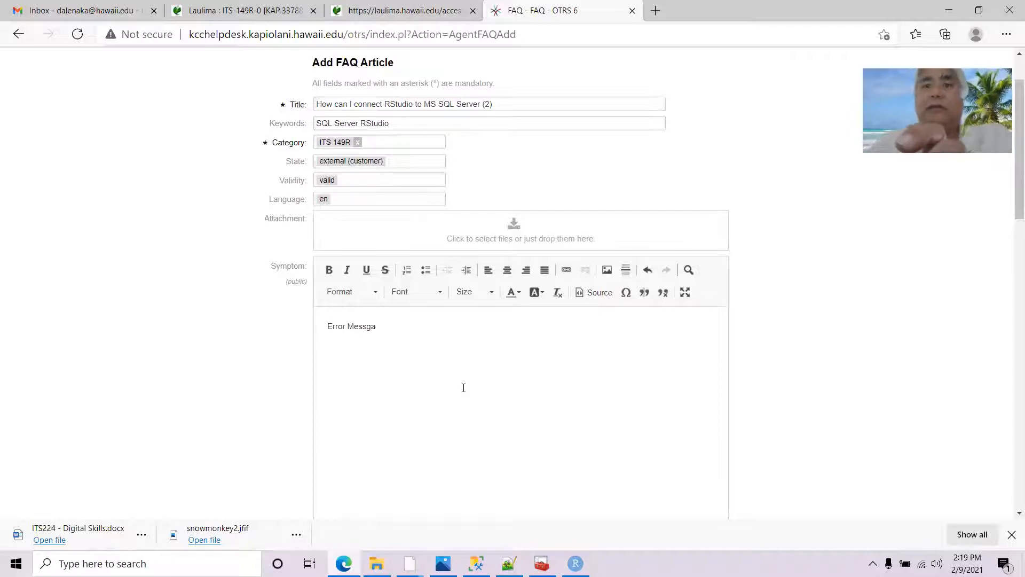
type("ge")
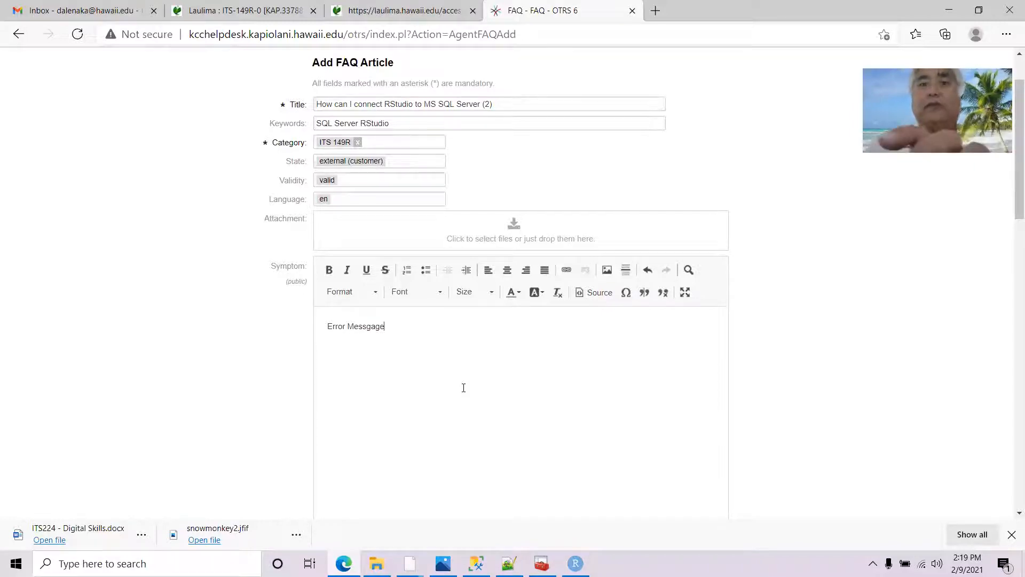
type("s")
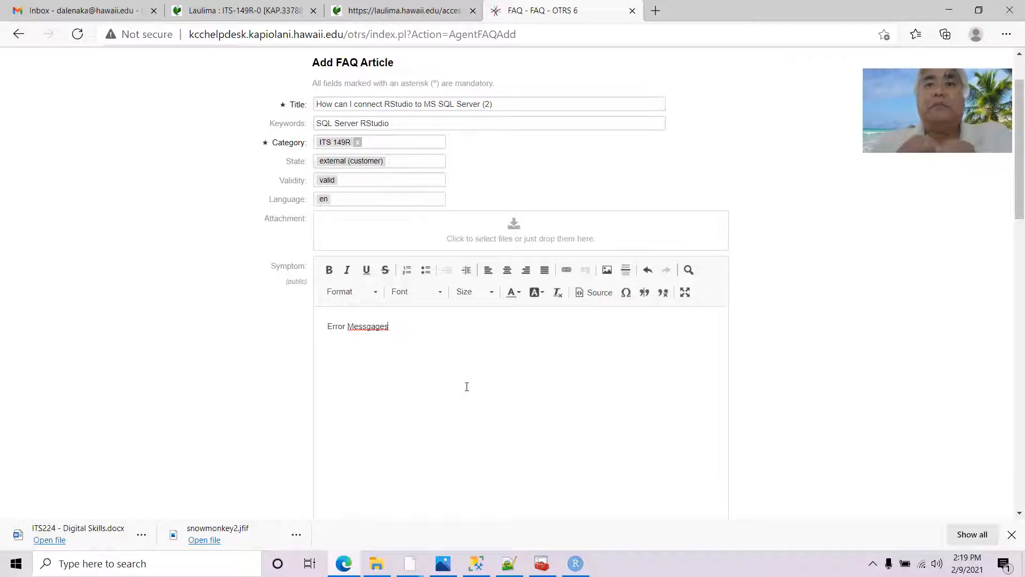
left_click(366, 326)
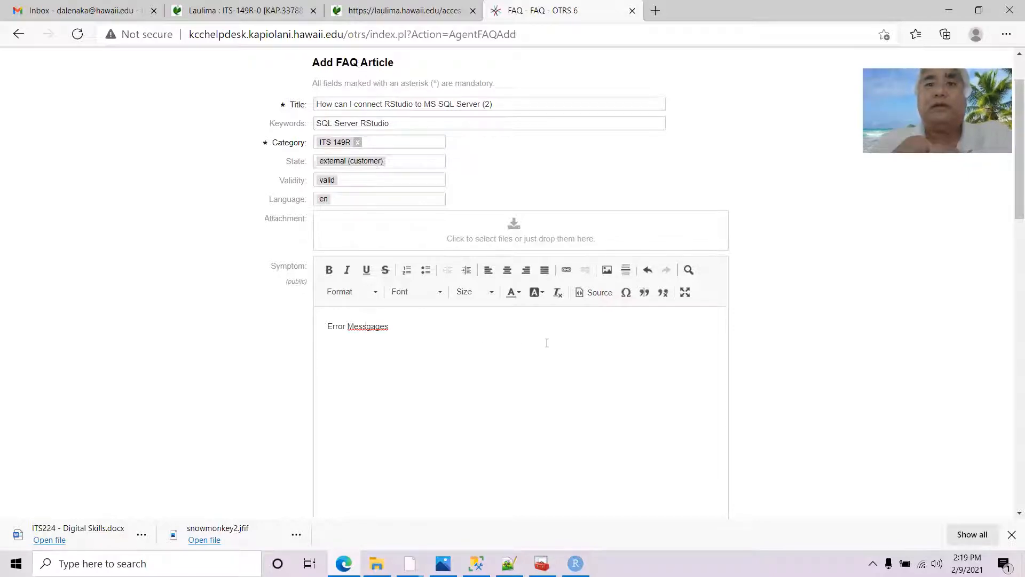
key("Delete")
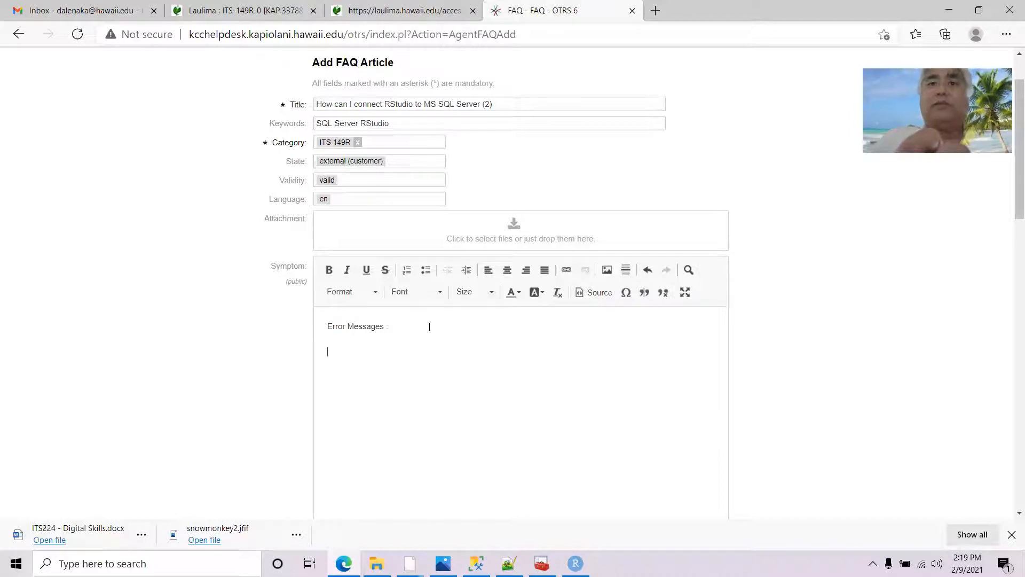
key("Return")
type("Wated")
key("BackSpace")
key("BackSpace")
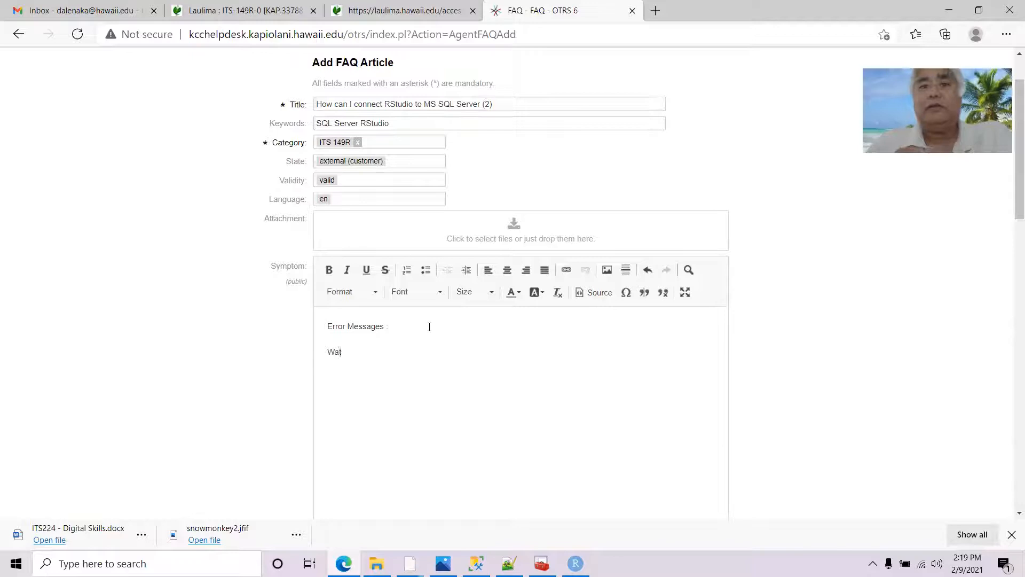
key("BackSpace")
type("rning")
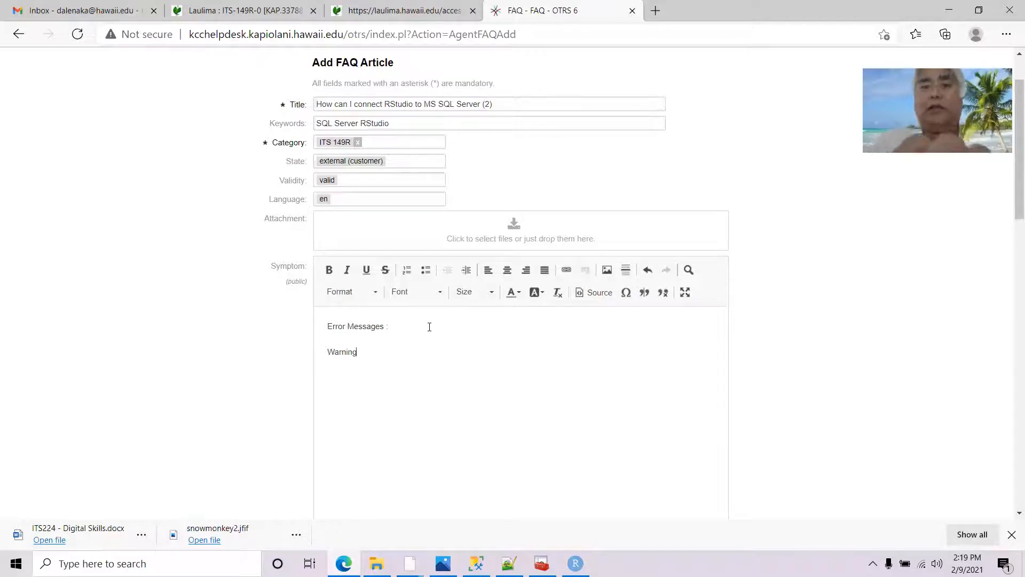
Enter 'Unable to connect to database' as the Problem
scroll(417, 326, "down", 5)
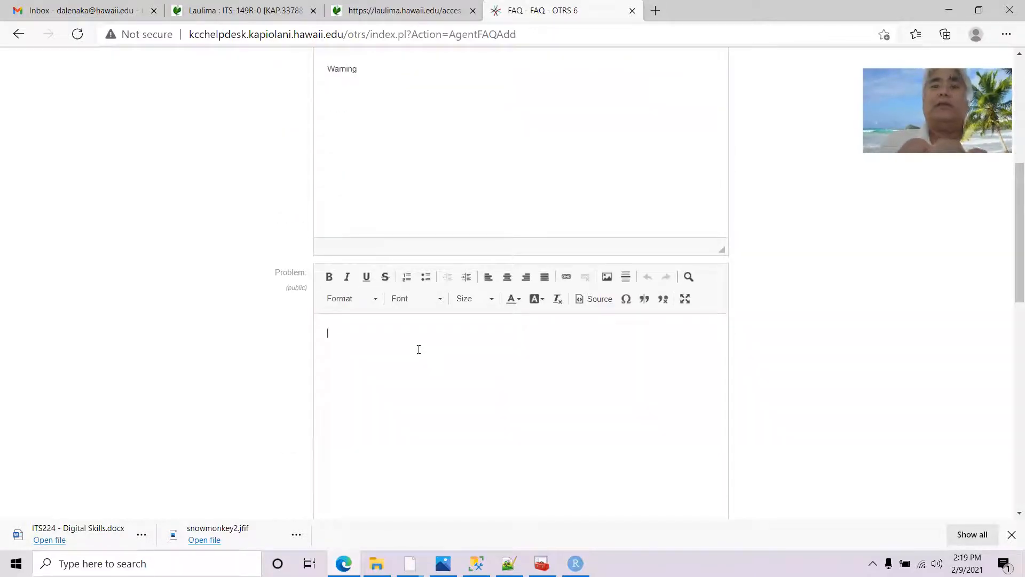
type("Unable")
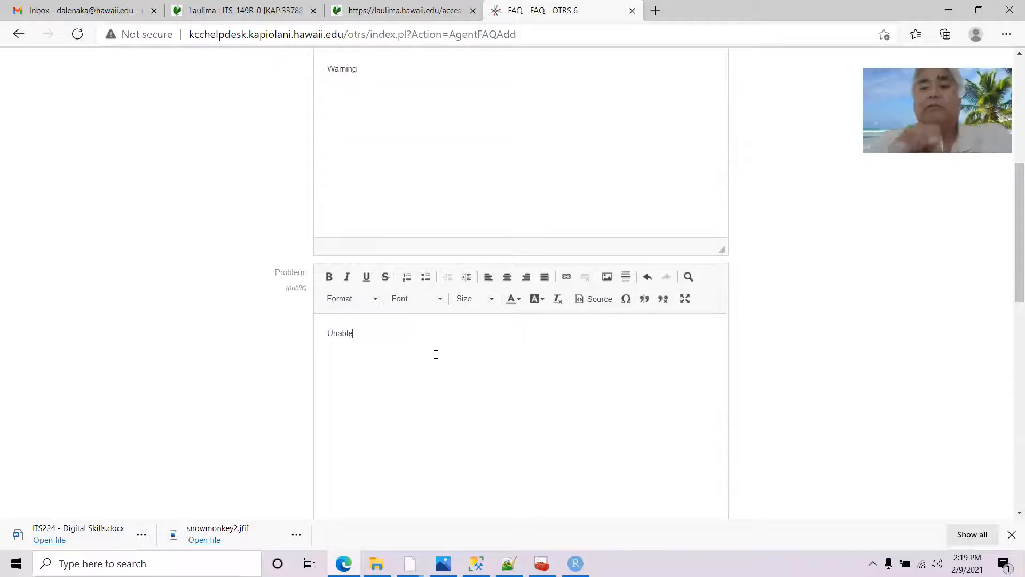
type(" to connec")
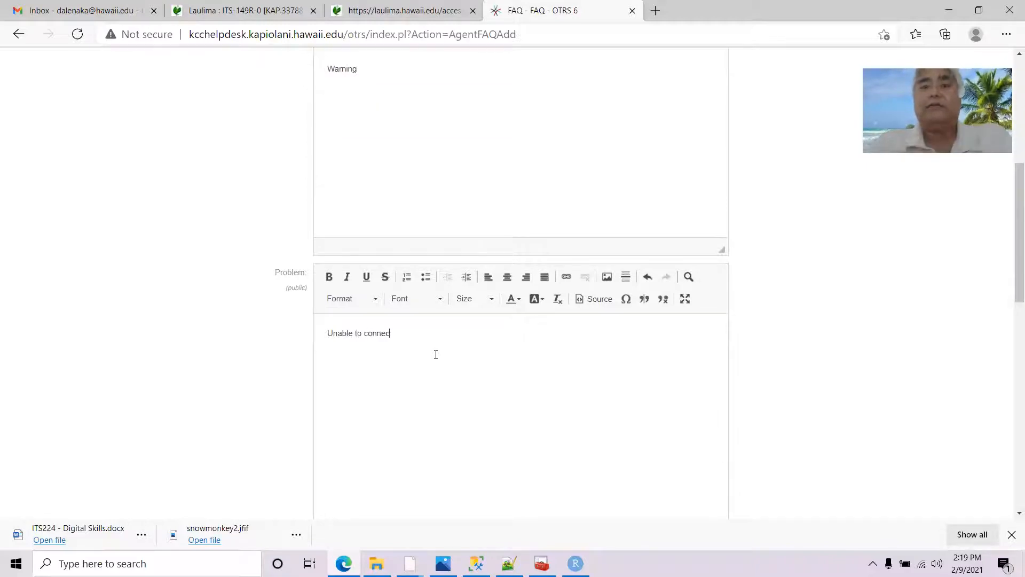
type("t to database")
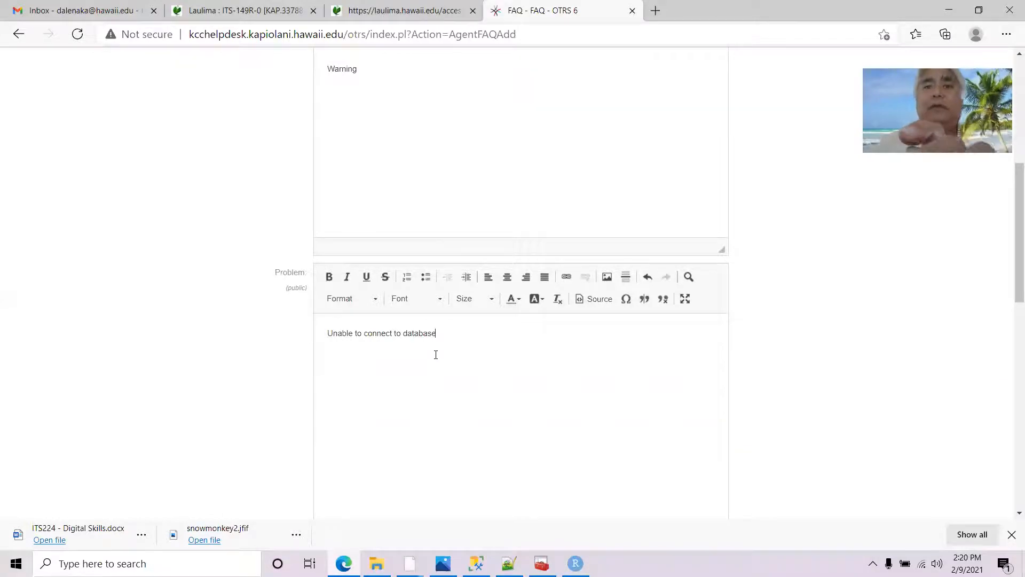
scroll(476, 123, "down", 1)
scroll(475, 123, "up", 2)
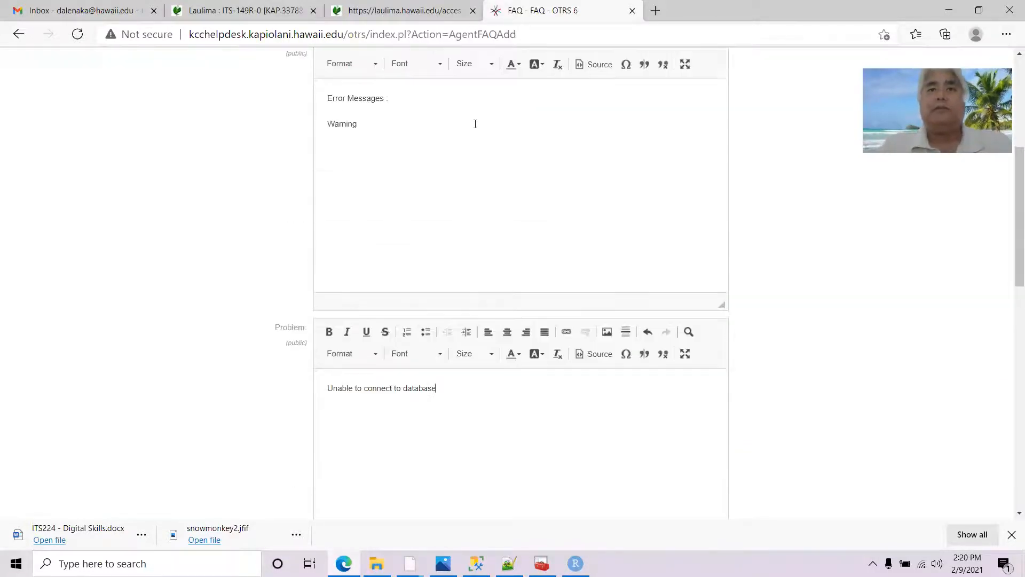
scroll(428, 180, "up", 1)
scroll(491, 400, "down", 3)
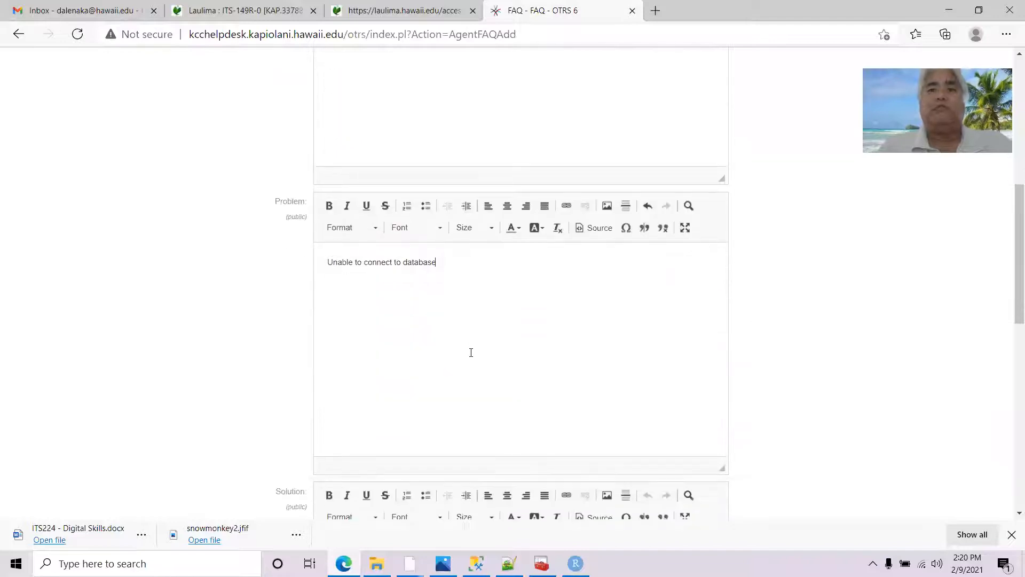
scroll(466, 348, "down", 4)
scroll(464, 315, "down", 2)
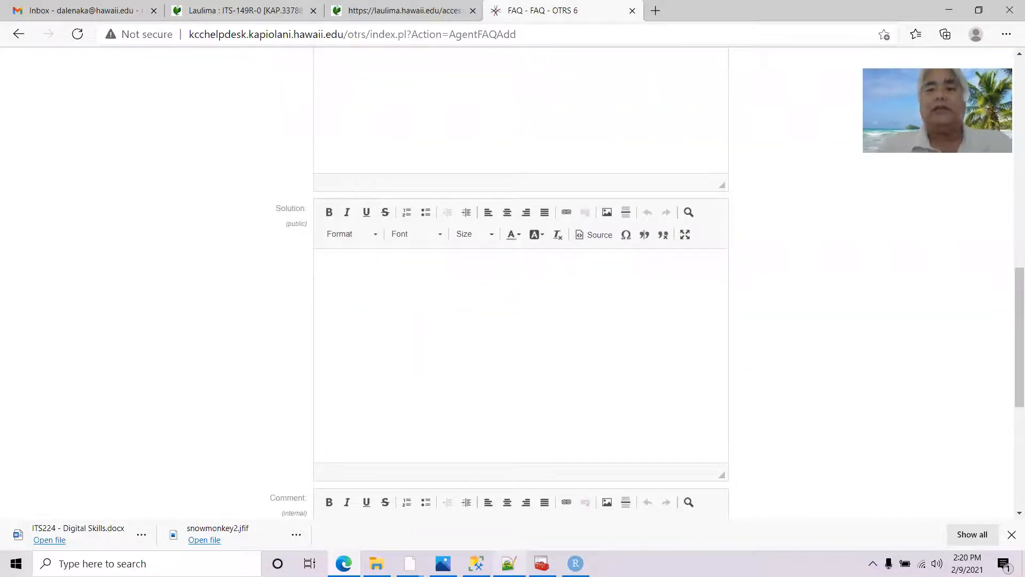
Select and copy the whole connection script from Notepad++
mouse_move(518, 561)
left_click(479, 478)
left_click(384, 306)
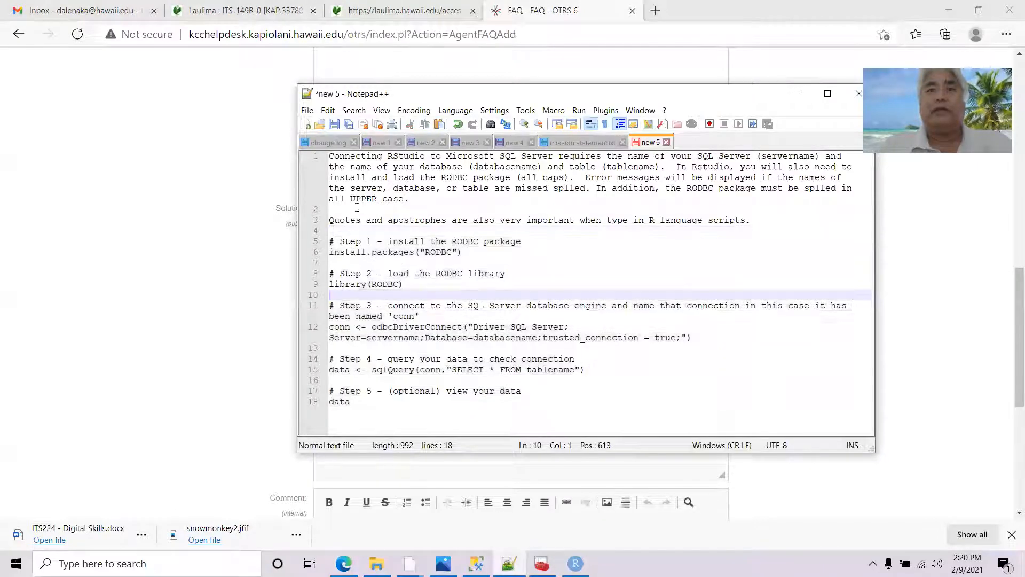
left_click(330, 156)
left_click_drag(329, 157, 505, 426)
key("alt+Tab")
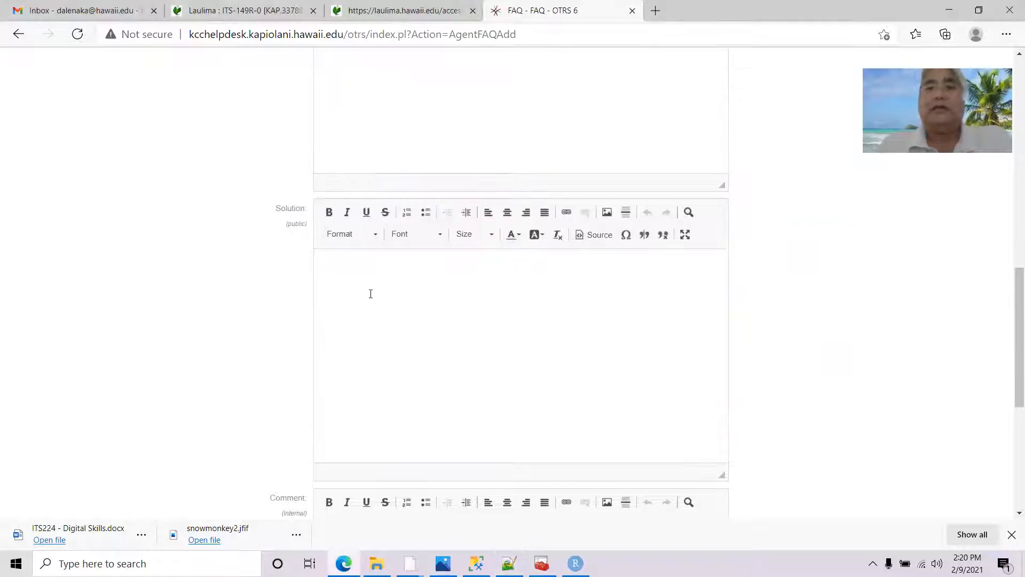
Paste the RODBC script into the Solution and format it as Times New Roman 16px
key("ctrl+v")
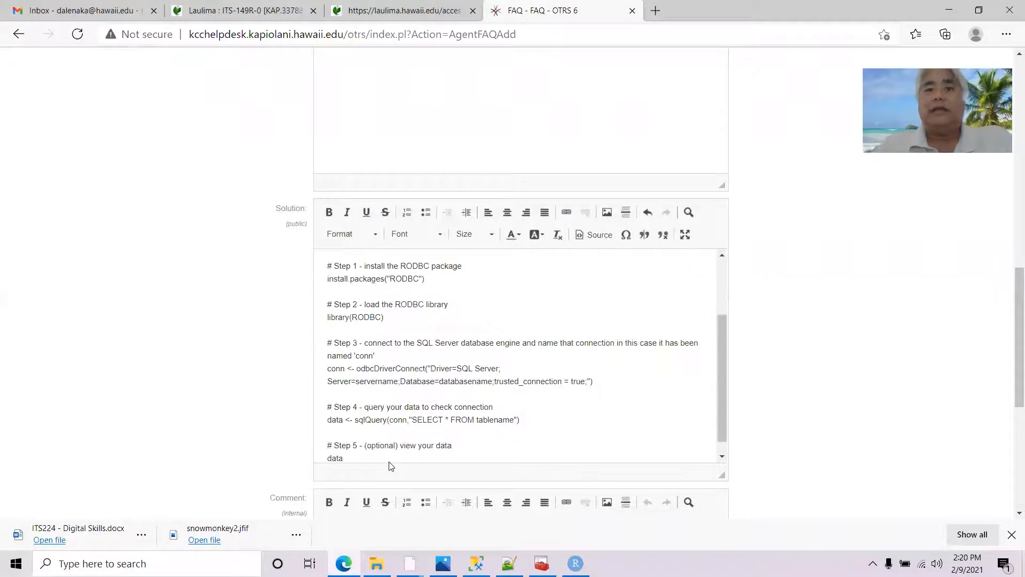
left_click_drag(384, 456, 474, 257)
left_click(434, 234)
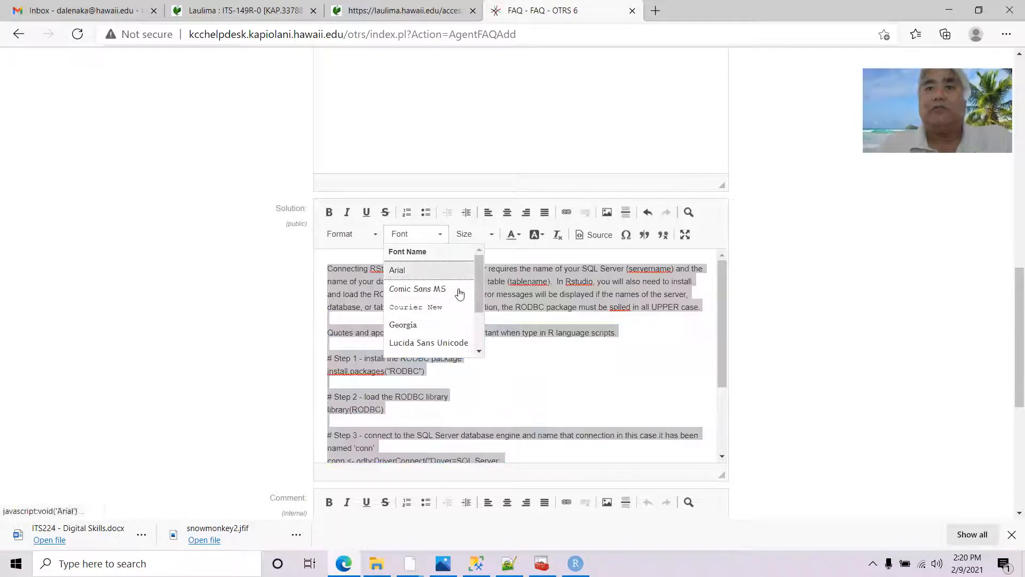
left_click_drag(478, 281, 479, 301)
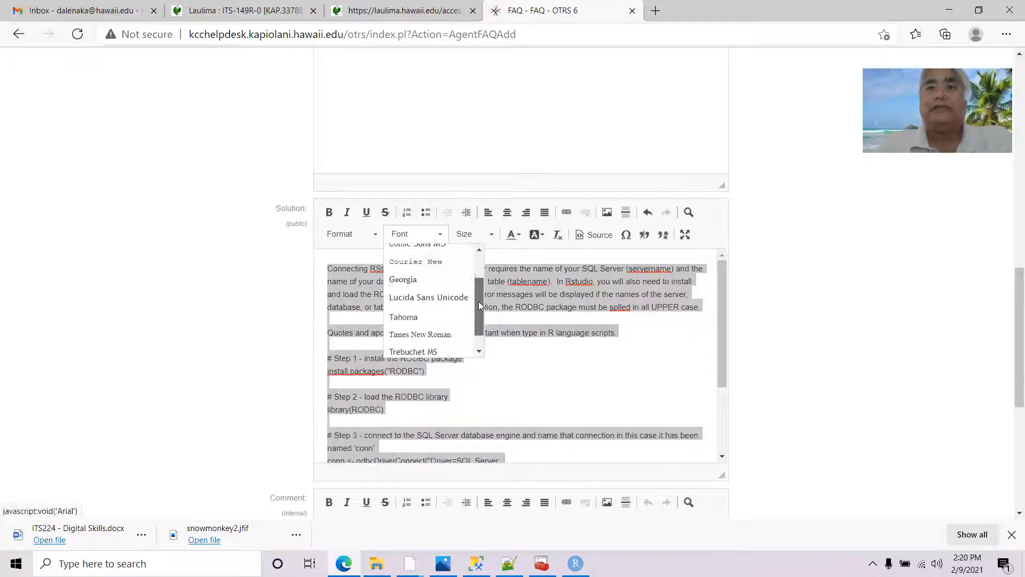
left_click(422, 322)
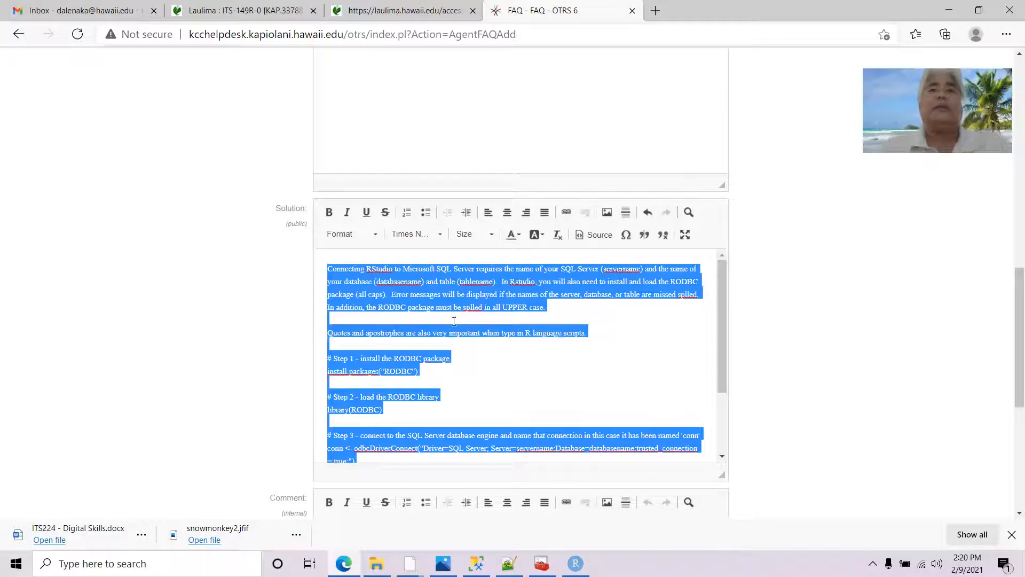
left_click(483, 235)
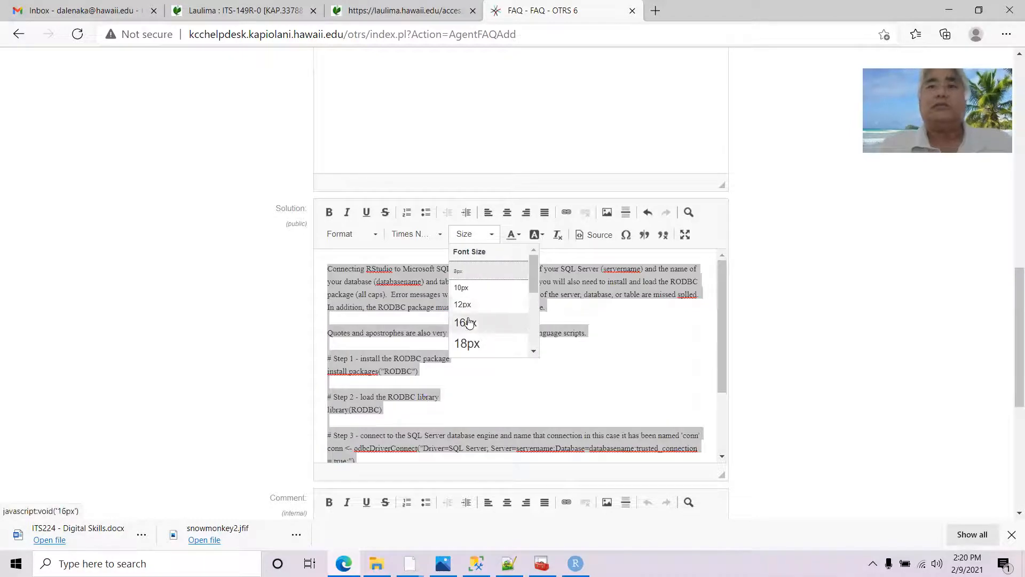
left_click(473, 324)
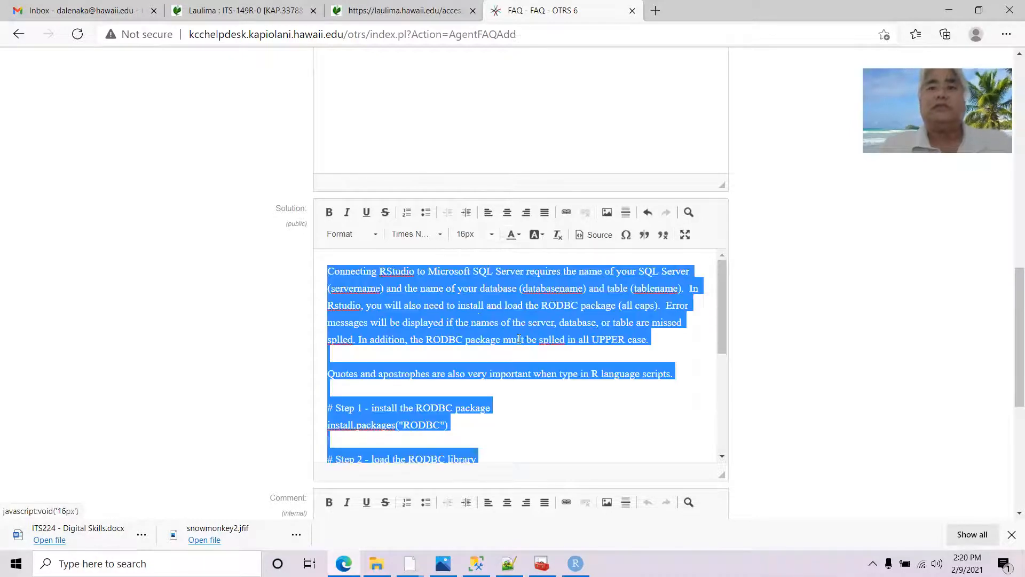
left_click(472, 313)
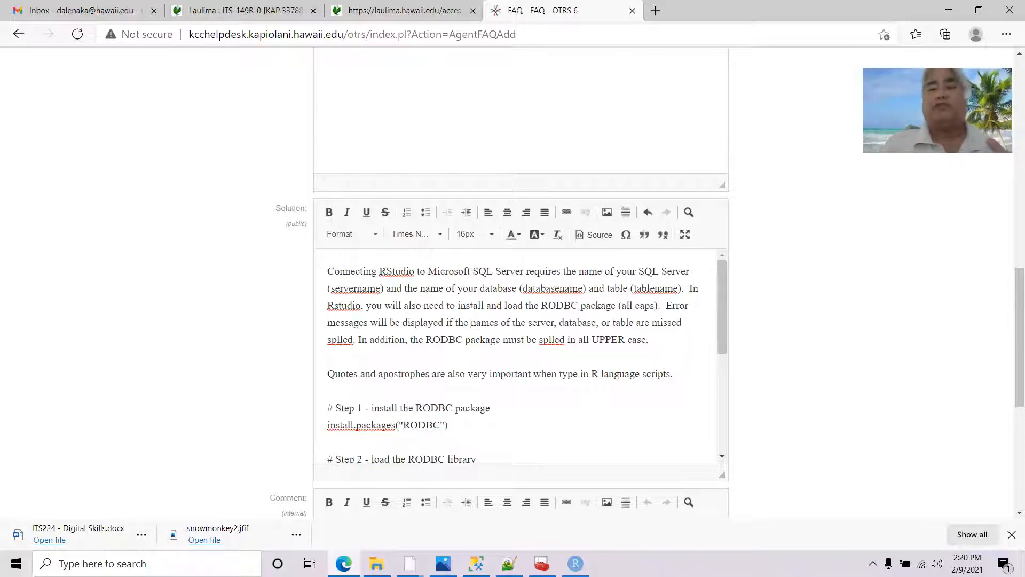
scroll(678, 342, "down", 2)
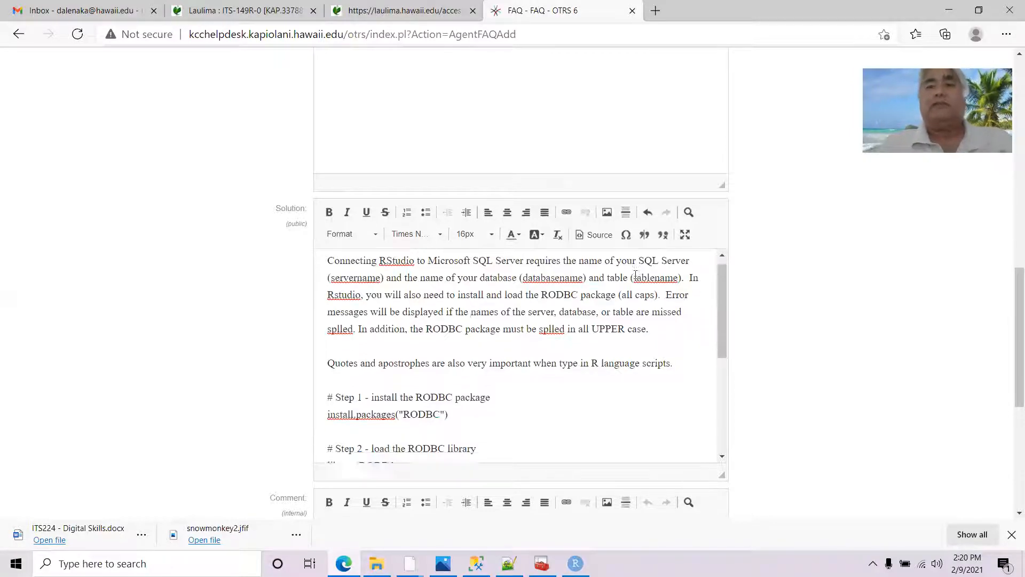
scroll(678, 341, "down", 2)
scroll(767, 370, "down", 4)
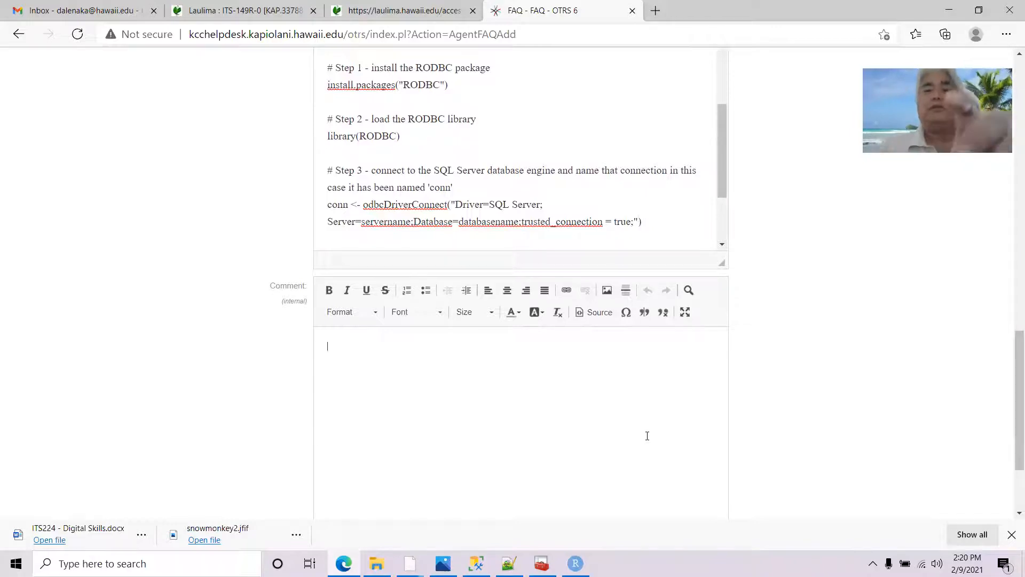
Enter the Comment 'May want to include information on how to find the server name.'
type("May want to include")
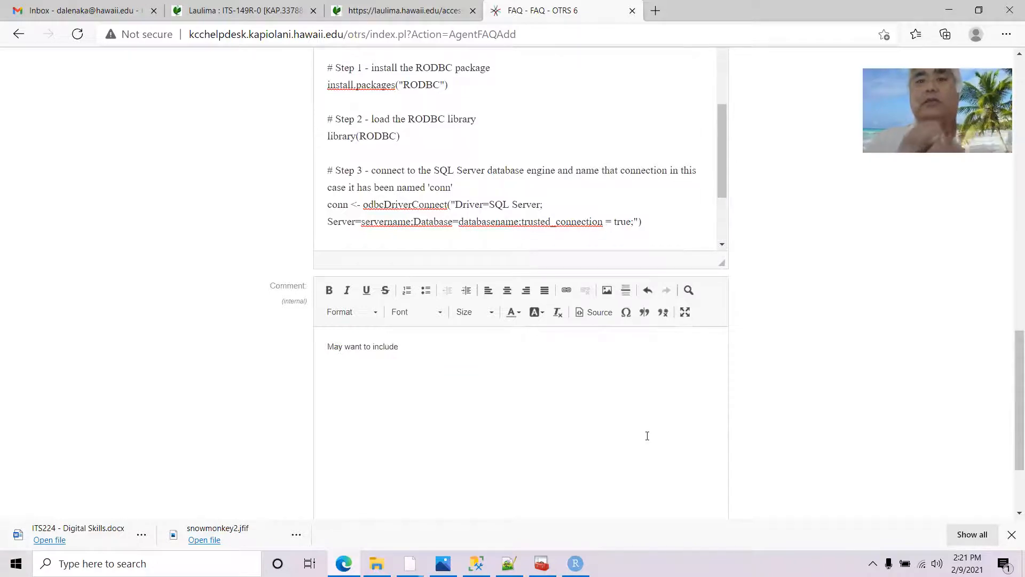
type(" information on how to find the se")
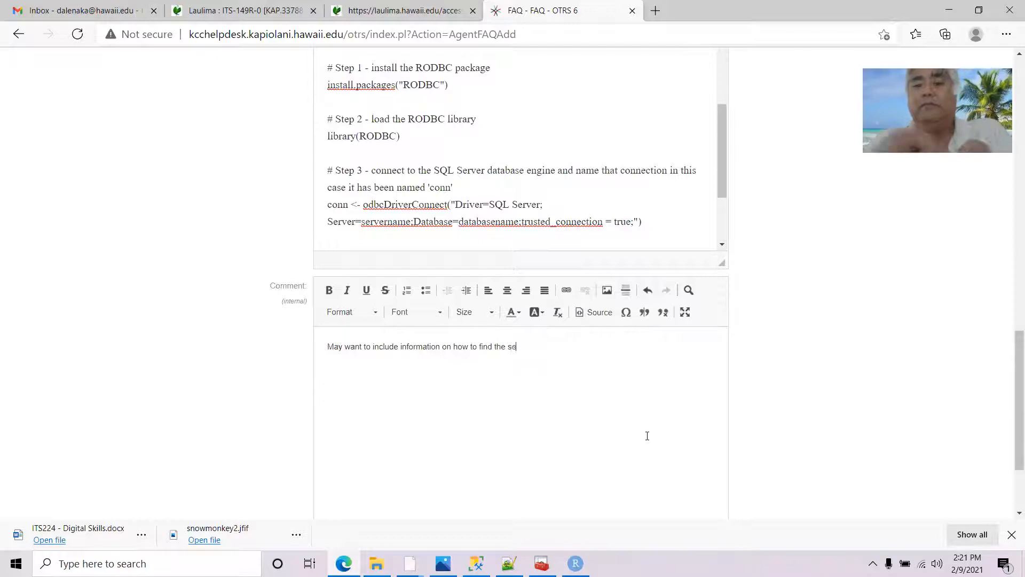
type("rver name")
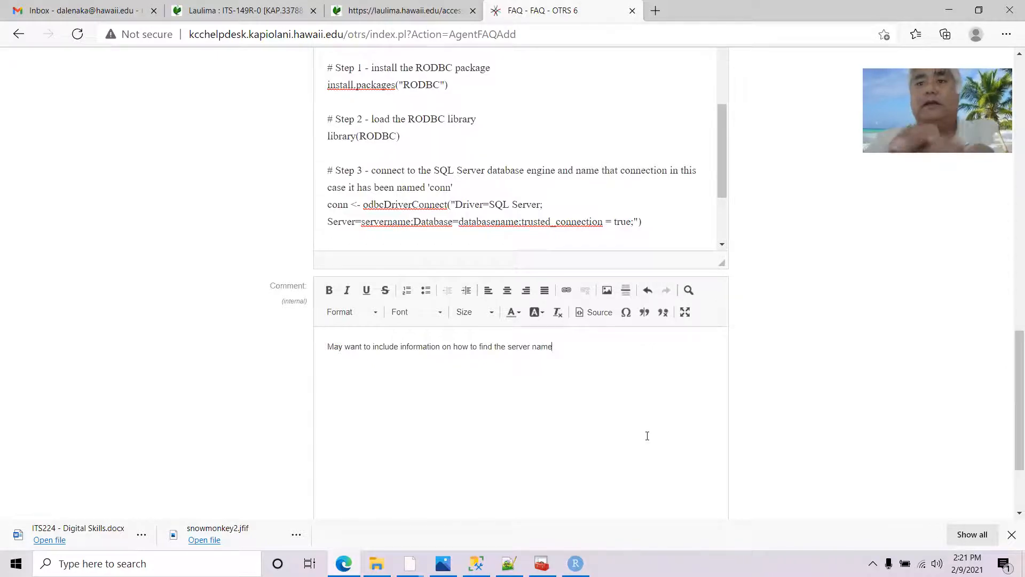
type(".")
scroll(543, 161, "down", 1)
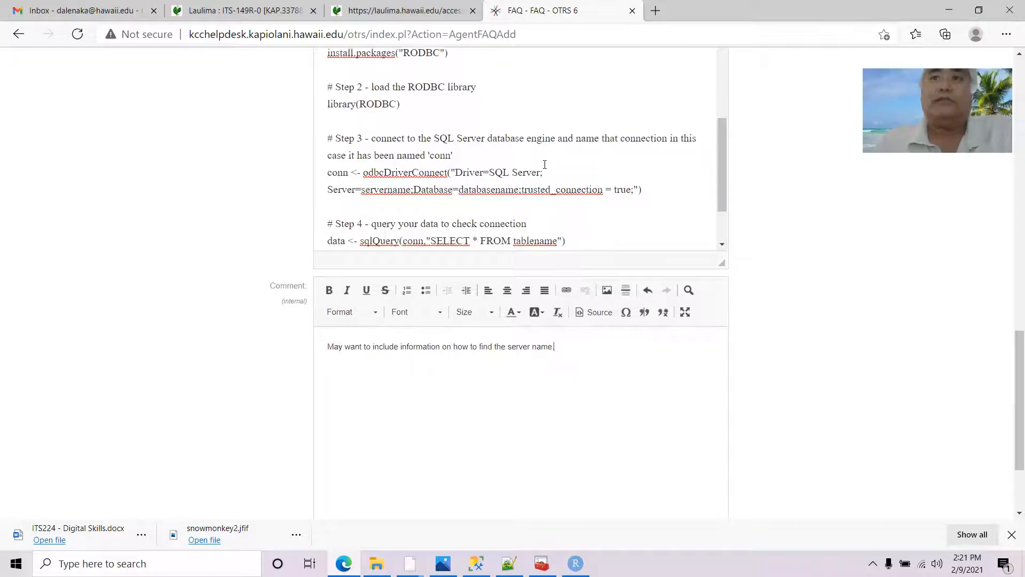
scroll(598, 347, "up", 4)
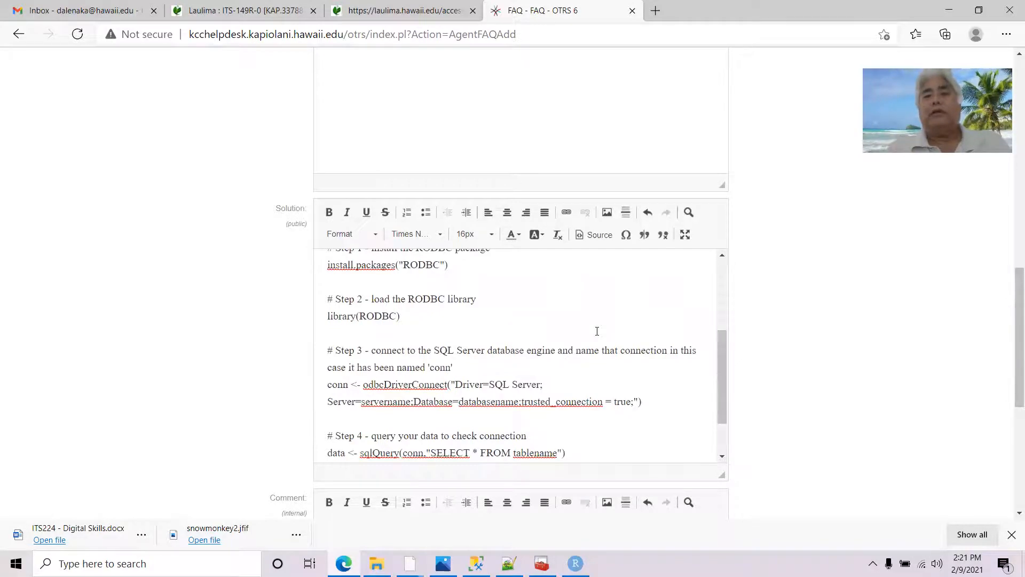
scroll(559, 342, "down", 10)
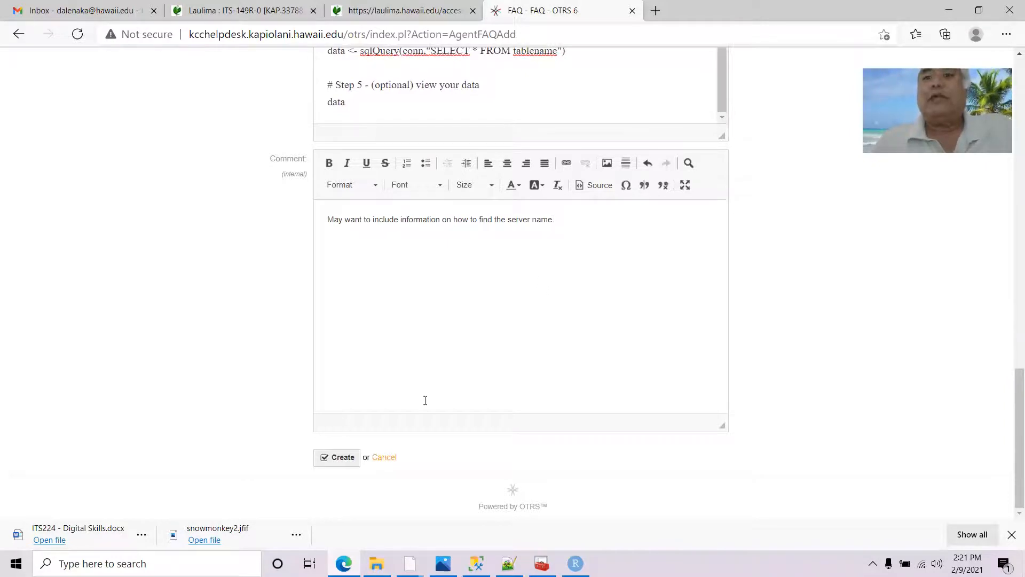
Save the RStudio–SQL Server FAQ article and confirm ITS 149R now lists two such articles
left_click(339, 456)
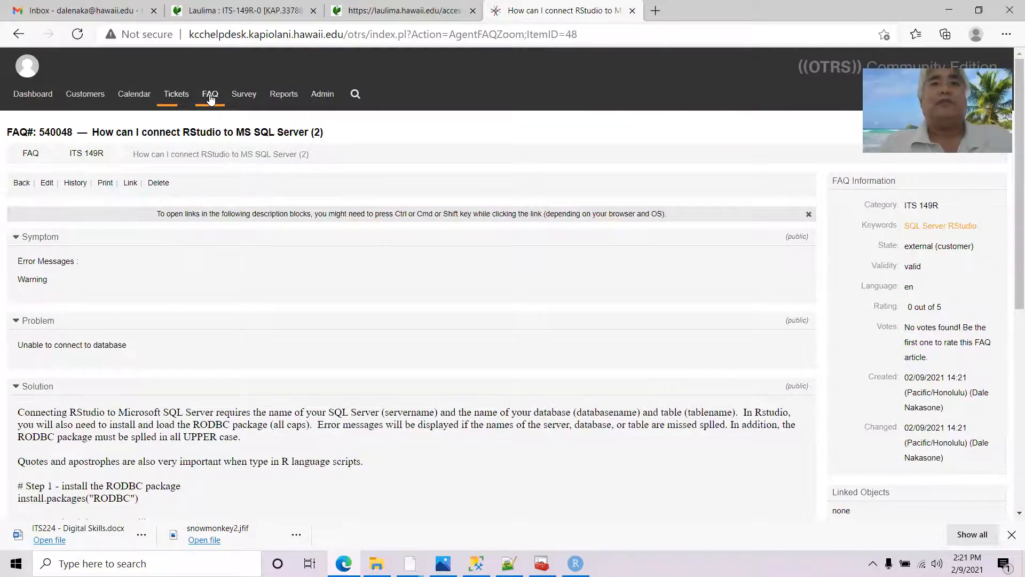
left_click(212, 113)
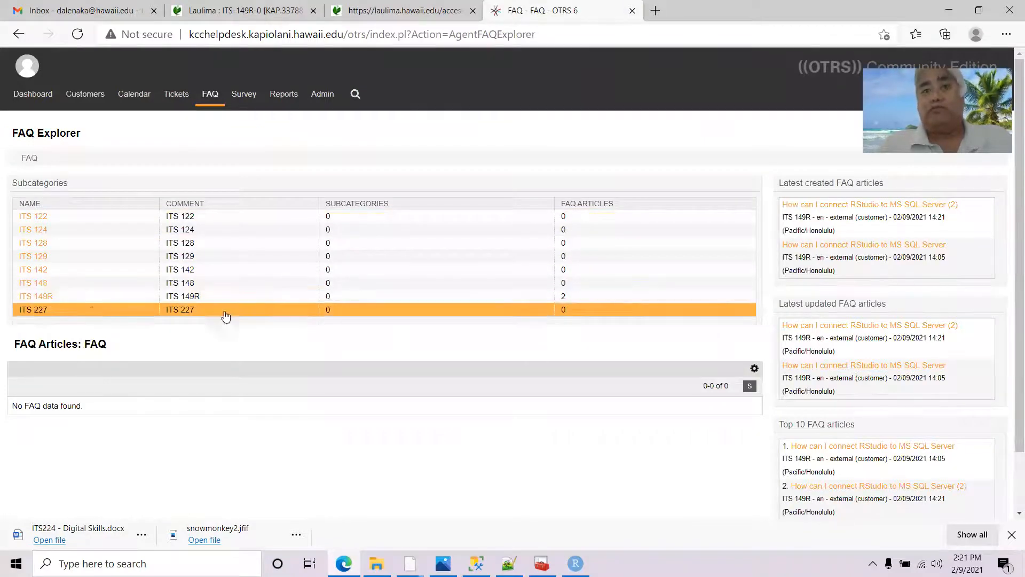
left_click(36, 296)
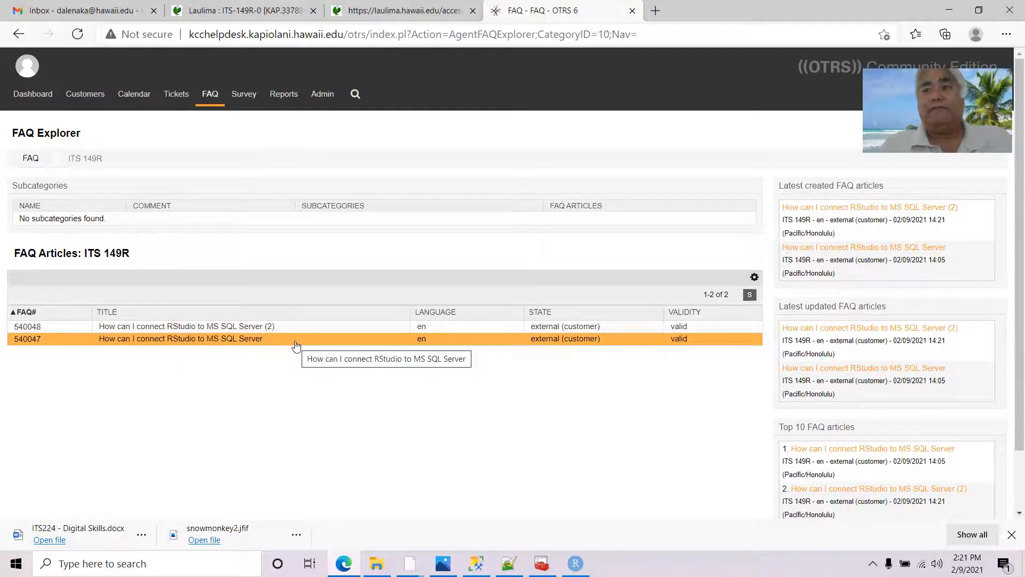
left_click(656, 12)
Load kccnow.com and log in to the customer portal with the customer's user name and password
type("kccnow.com")
key("Return")
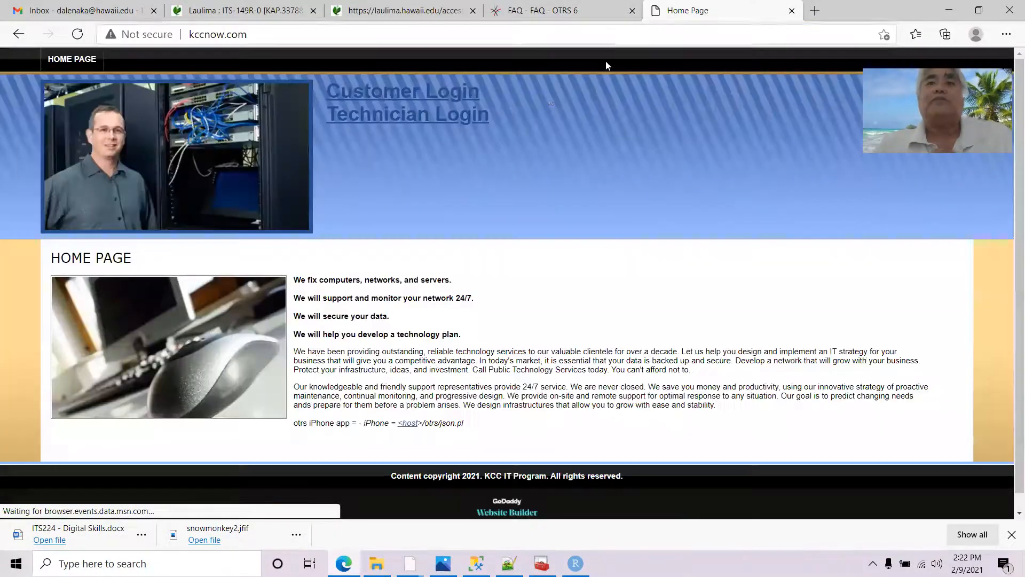
left_click(416, 91)
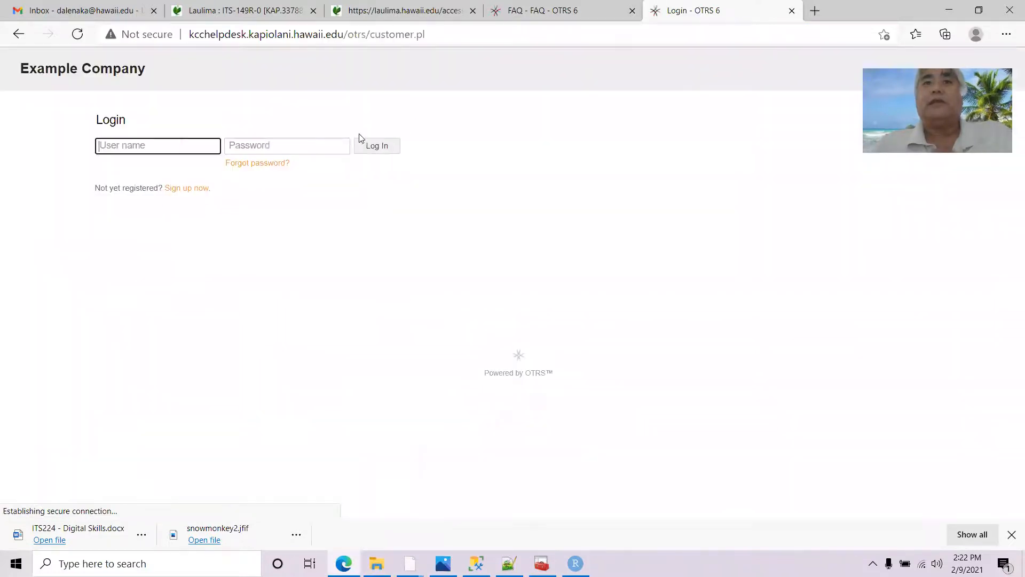
left_click(163, 140)
type("dduck")
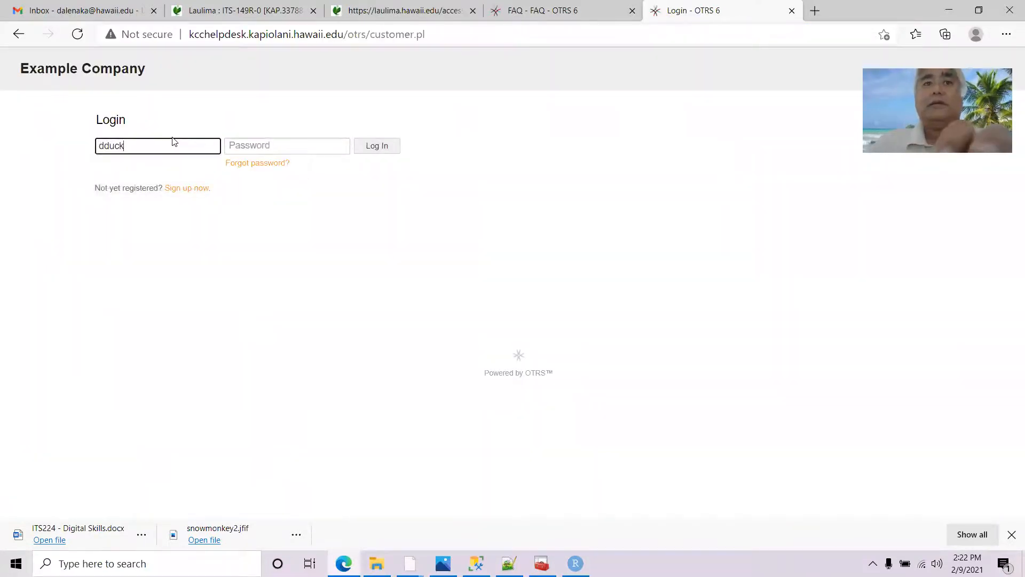
key("Tab")
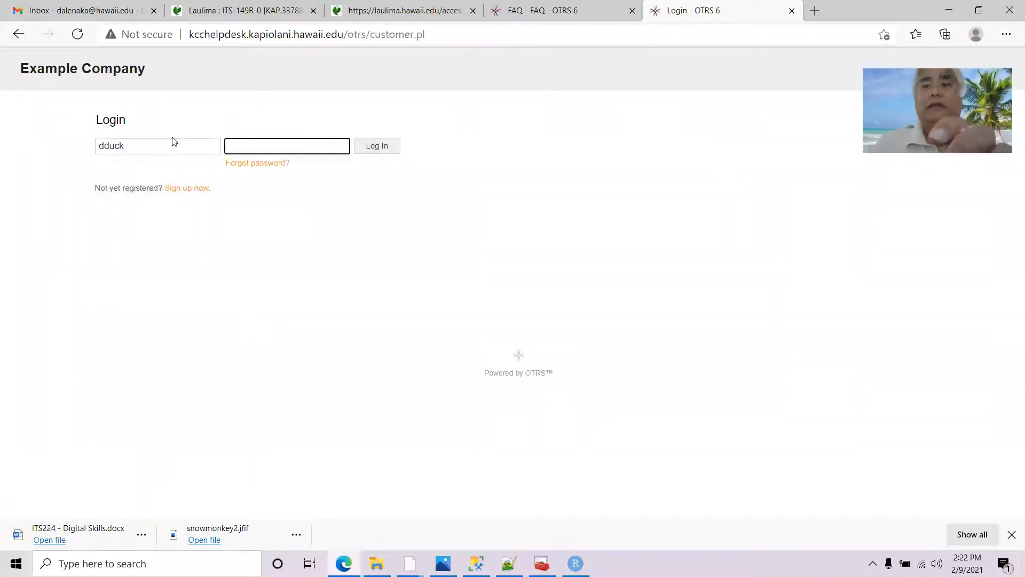
type("••")
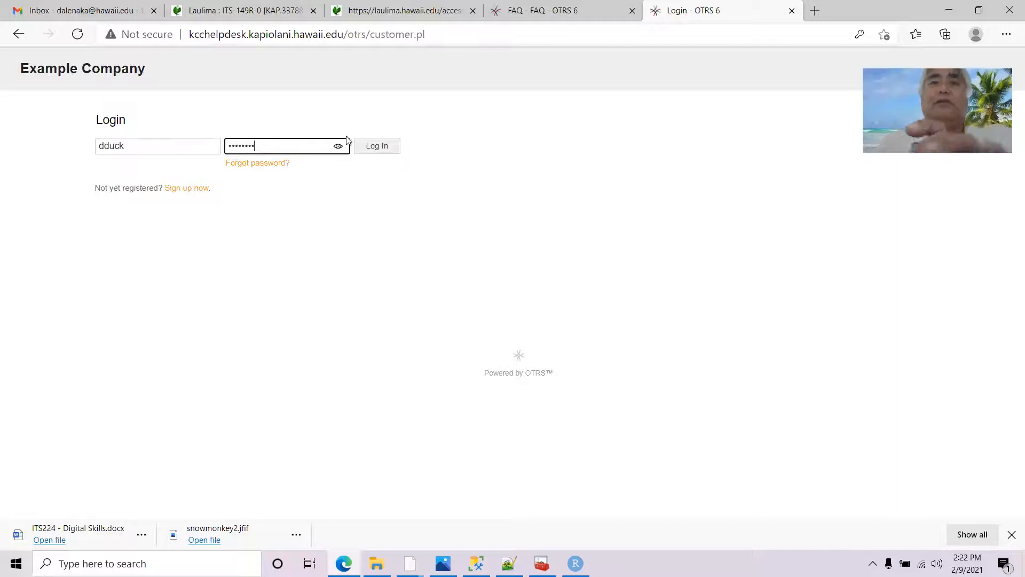
left_click(387, 147)
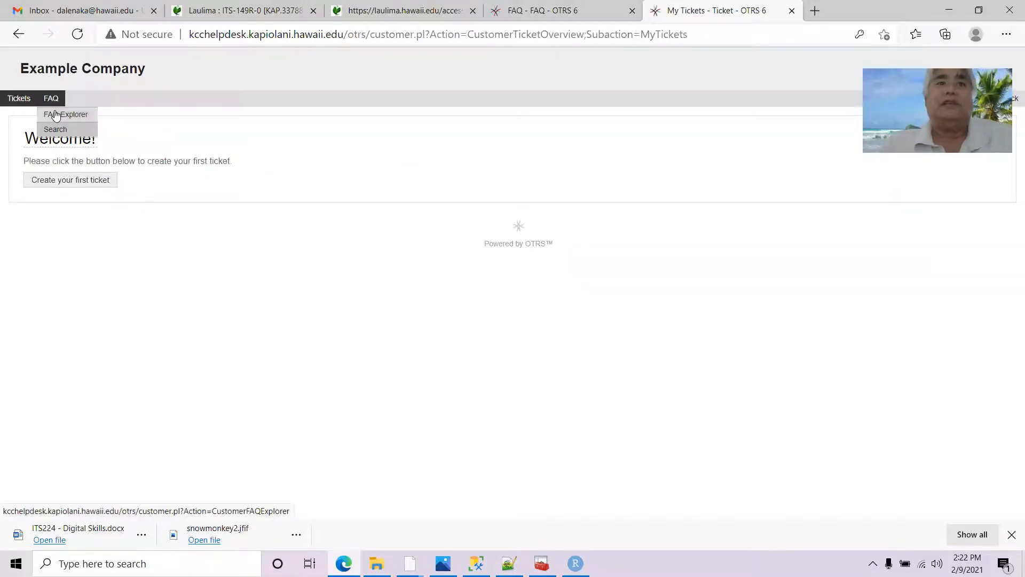
In the customer FAQ explorer, view the duplicate RStudio SQL Server article (2) under ITS 149R
left_click(59, 115)
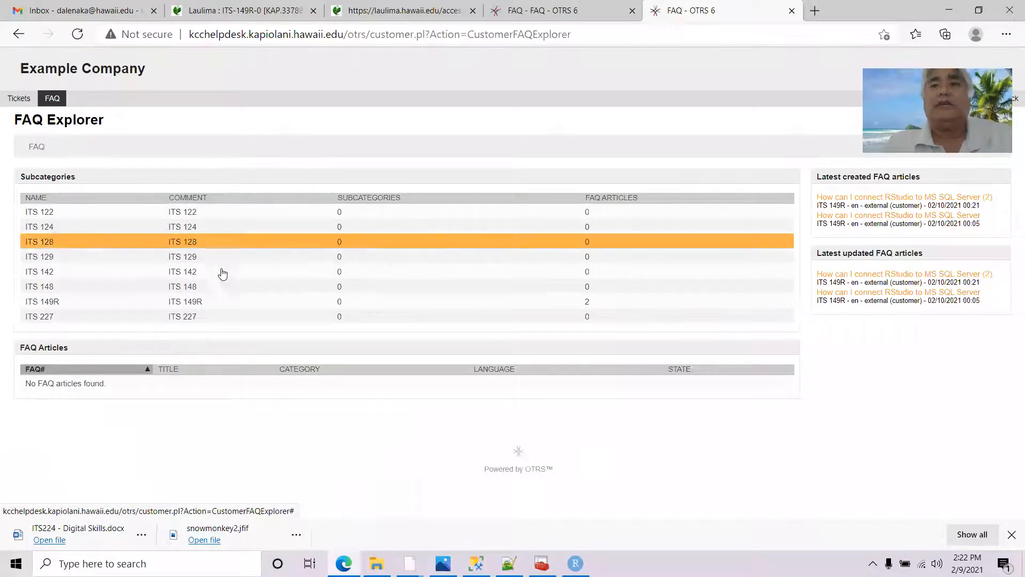
left_click(33, 302)
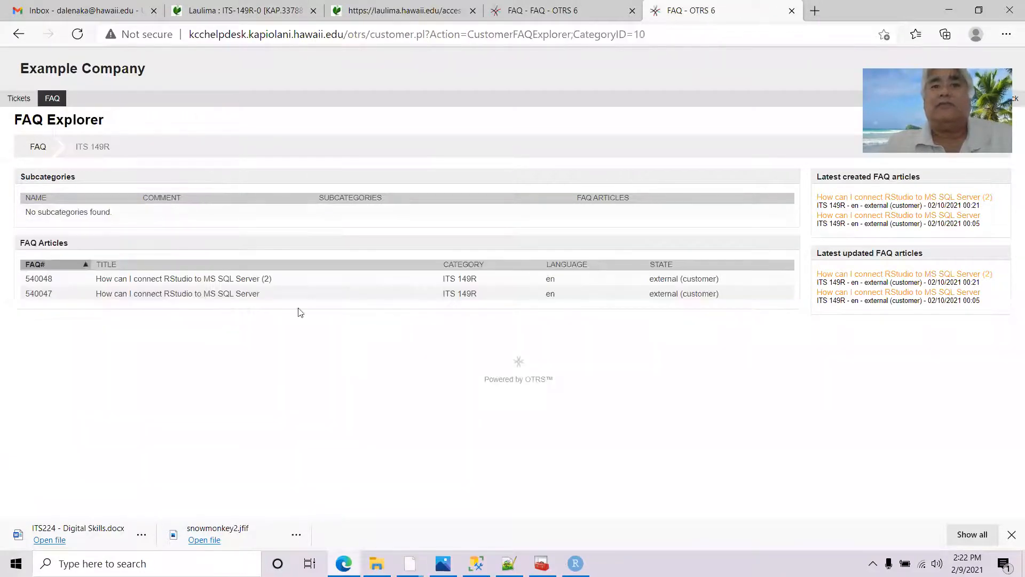
left_click(242, 283)
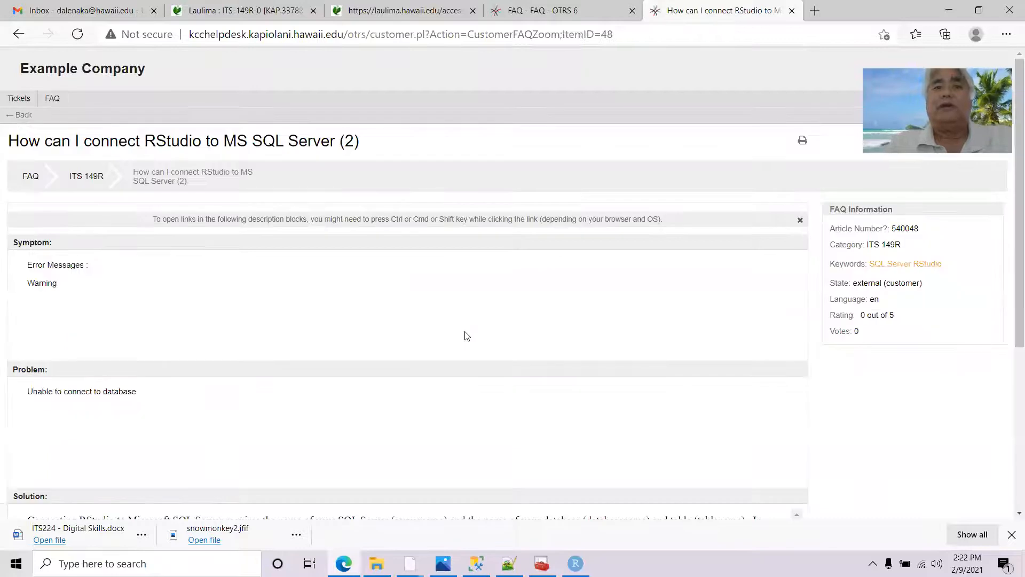
scroll(466, 336, "down", 4)
scroll(468, 330, "down", 1)
scroll(468, 327, "up", 5)
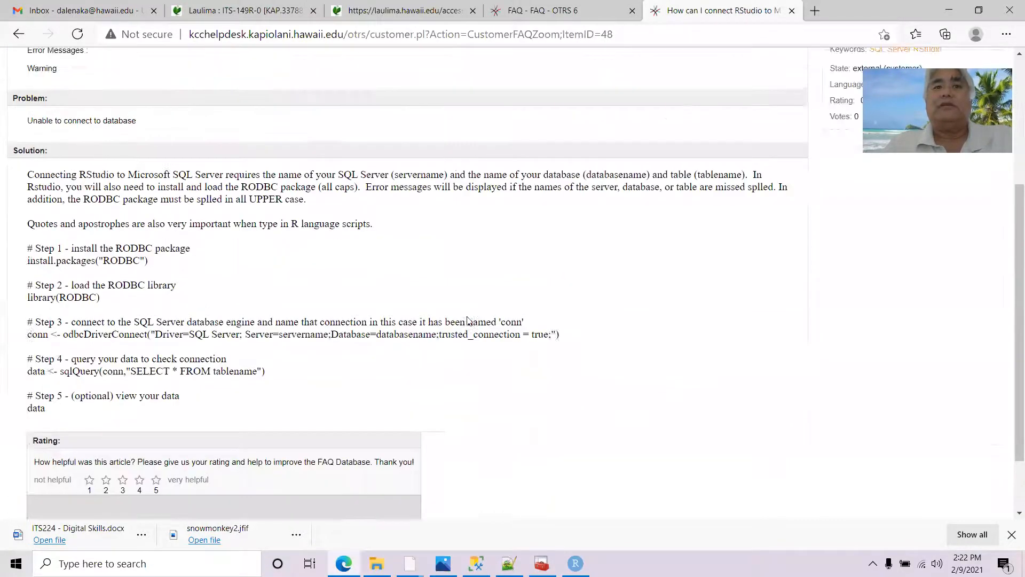
left_click(86, 165)
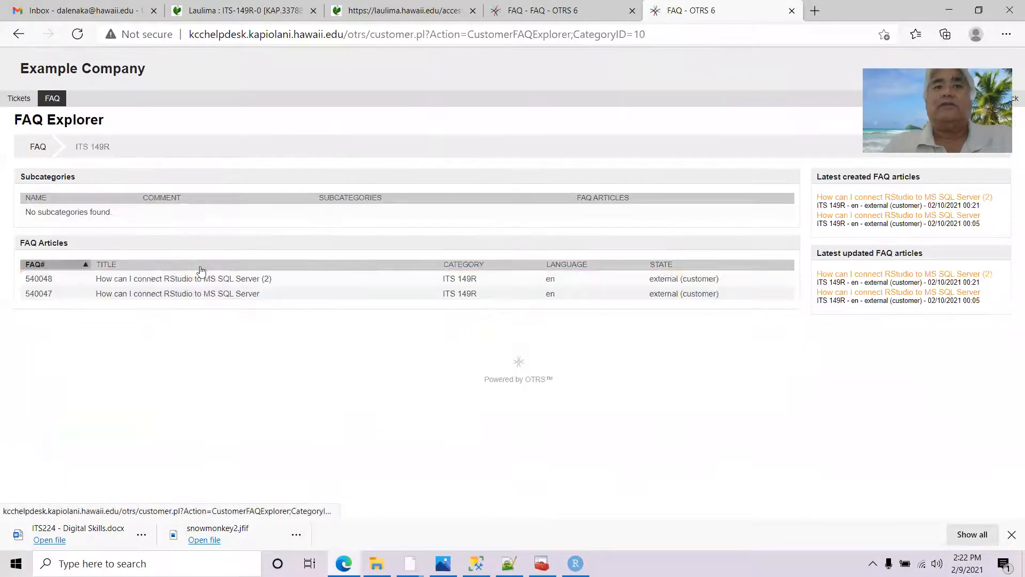
View the original RStudio SQL Server article, then go to My Tickets
left_click(203, 299)
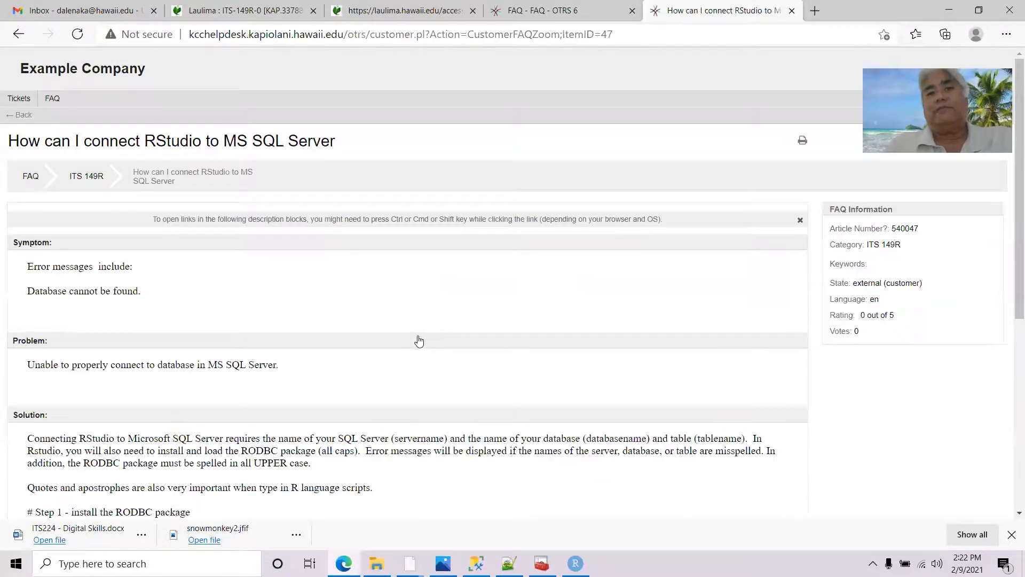
scroll(417, 344, "down", 6)
scroll(421, 336, "up", 6)
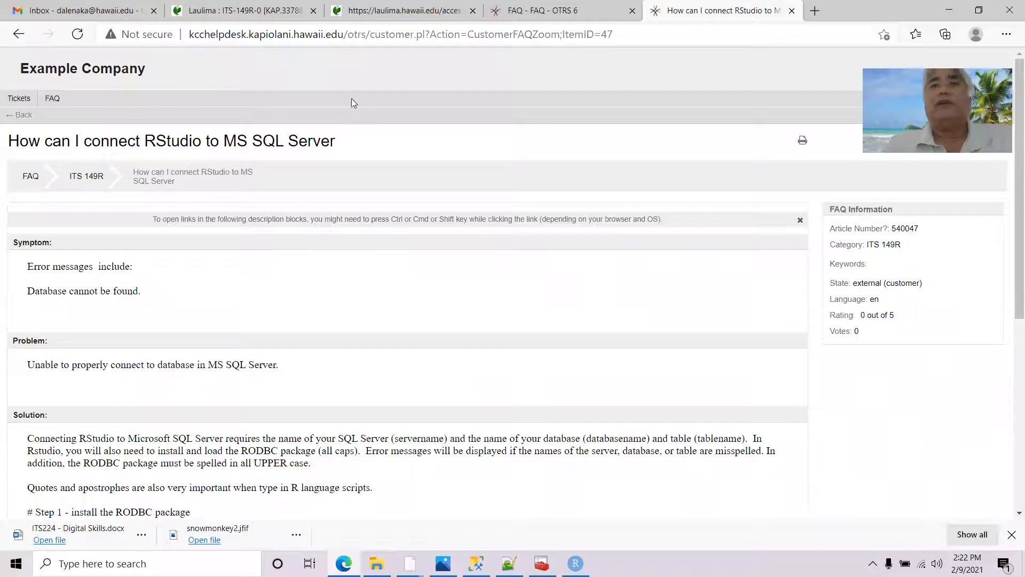
mouse_move(16, 102)
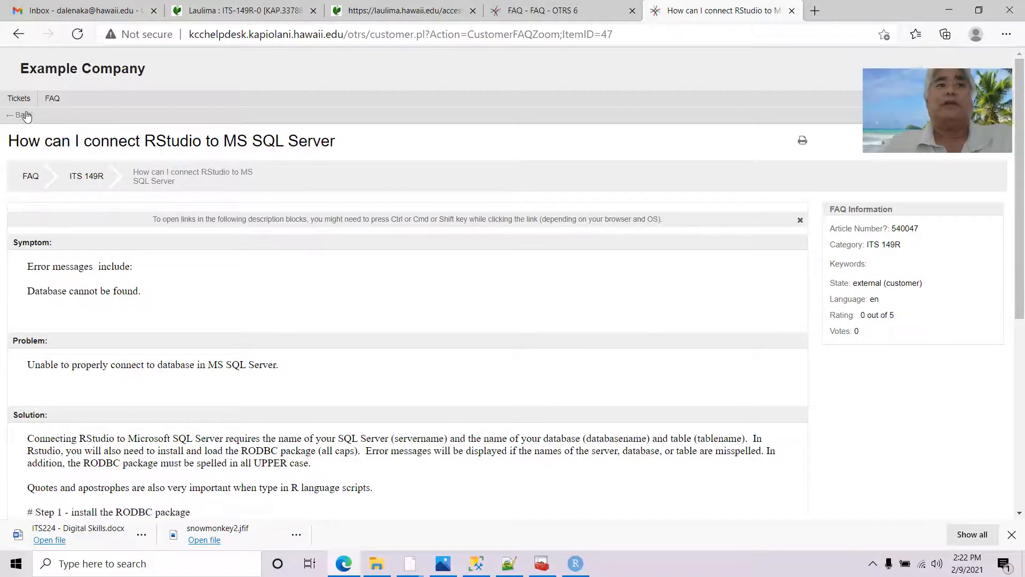
left_click(21, 129)
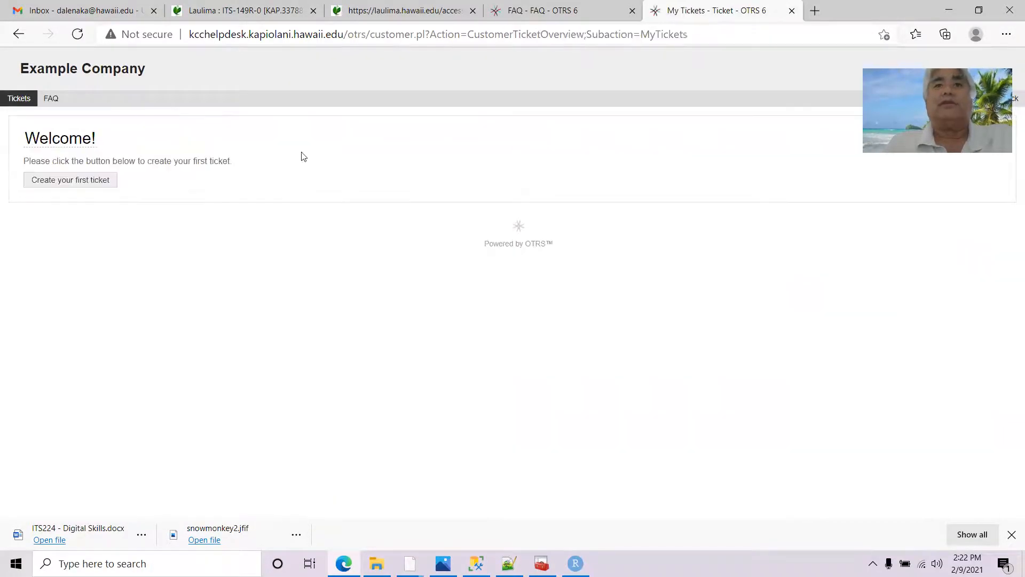
In the agent FAQ explorer, delete article 540048 (2), confirming with Yes
left_click(517, 11)
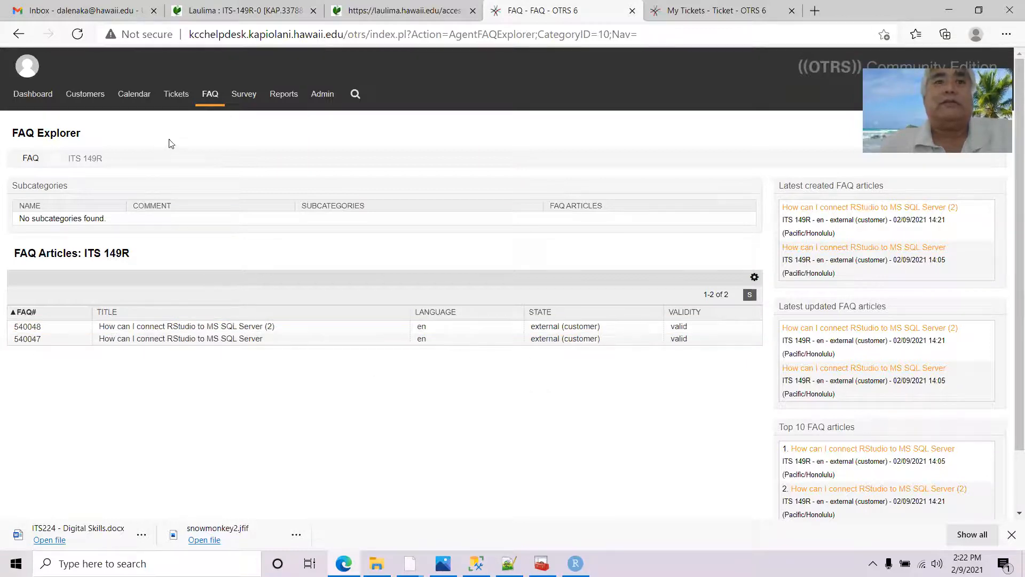
left_click(208, 326)
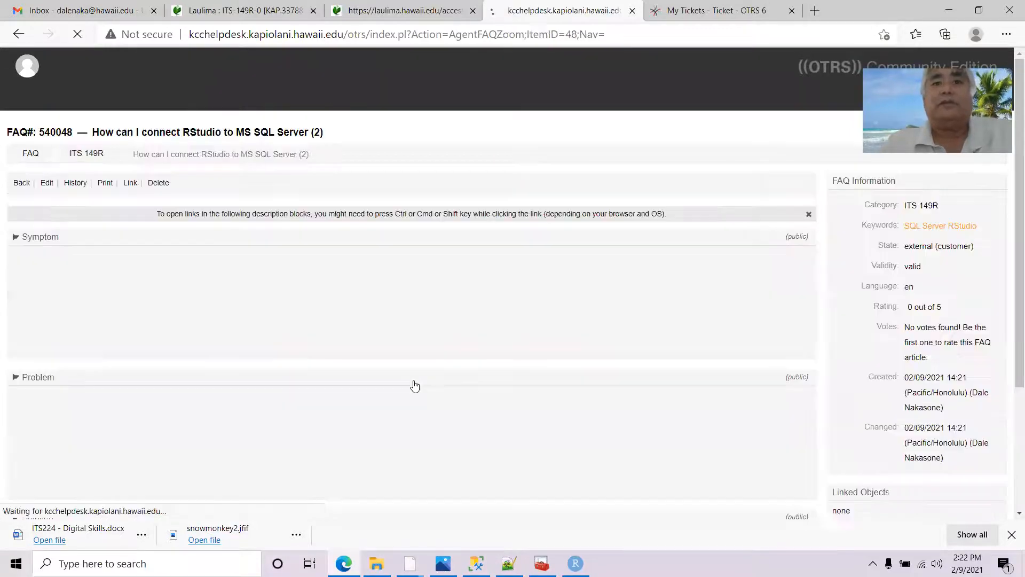
left_click(160, 182)
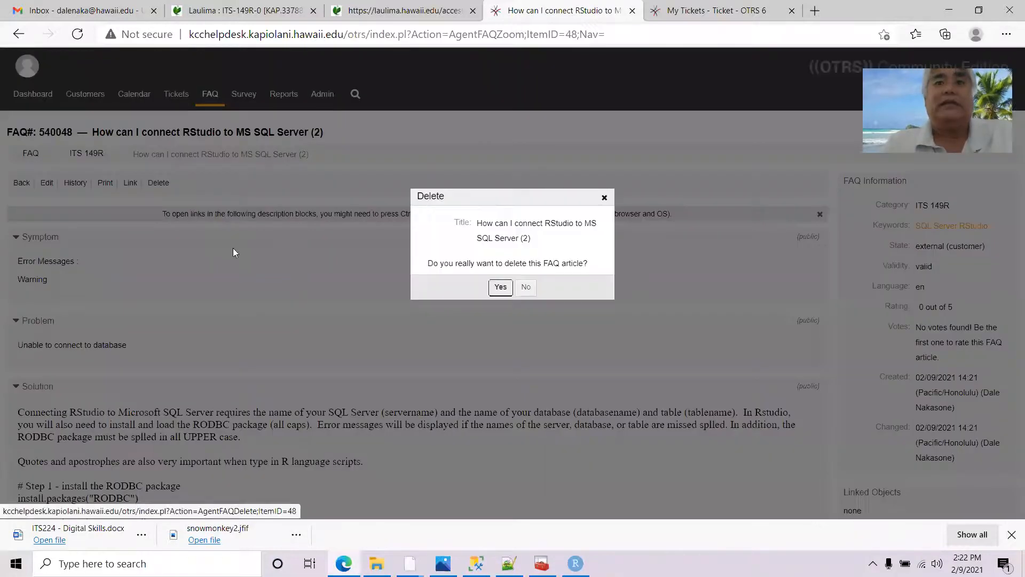
left_click(500, 287)
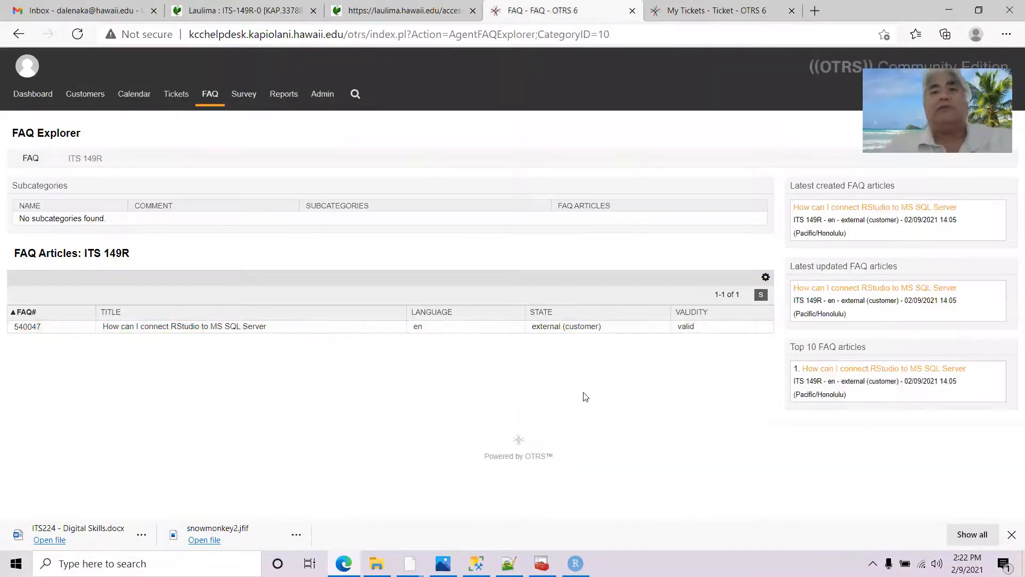